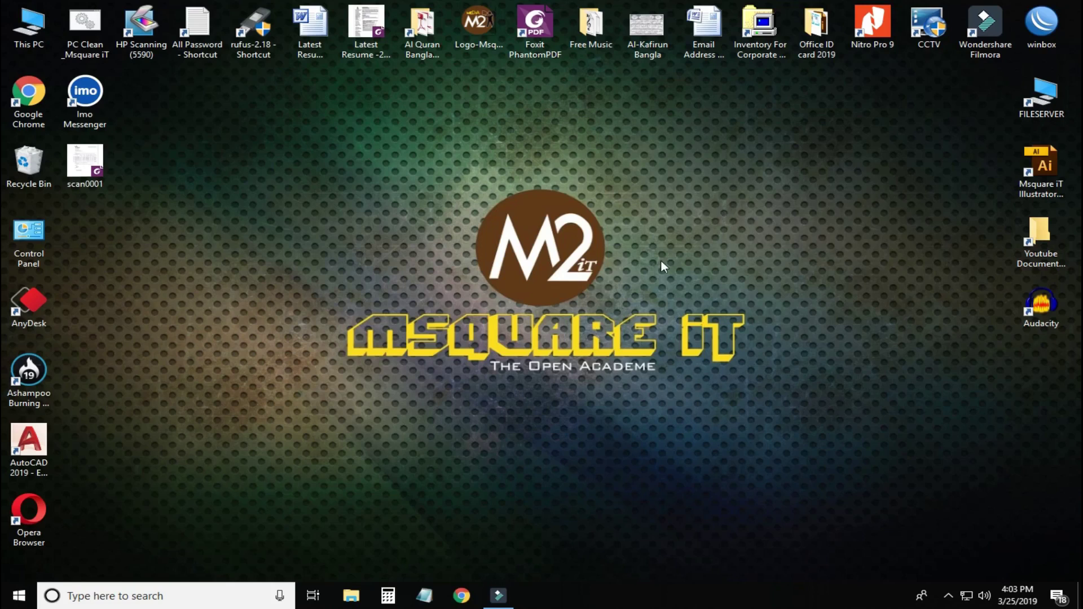
# Step: Refresh the desktop three times
pyautogui.rightClick(255, 146)
pyautogui.click(305, 214)
pyautogui.rightClick(237, 185)
pyautogui.click(299, 244)
pyautogui.rightClick(277, 154)
pyautogui.click(313, 212)
# Step: Open the HP_ P1005 _iT Officer print queue from Control Panel's Devices and Printers
pyautogui.doubleClick(25, 231)
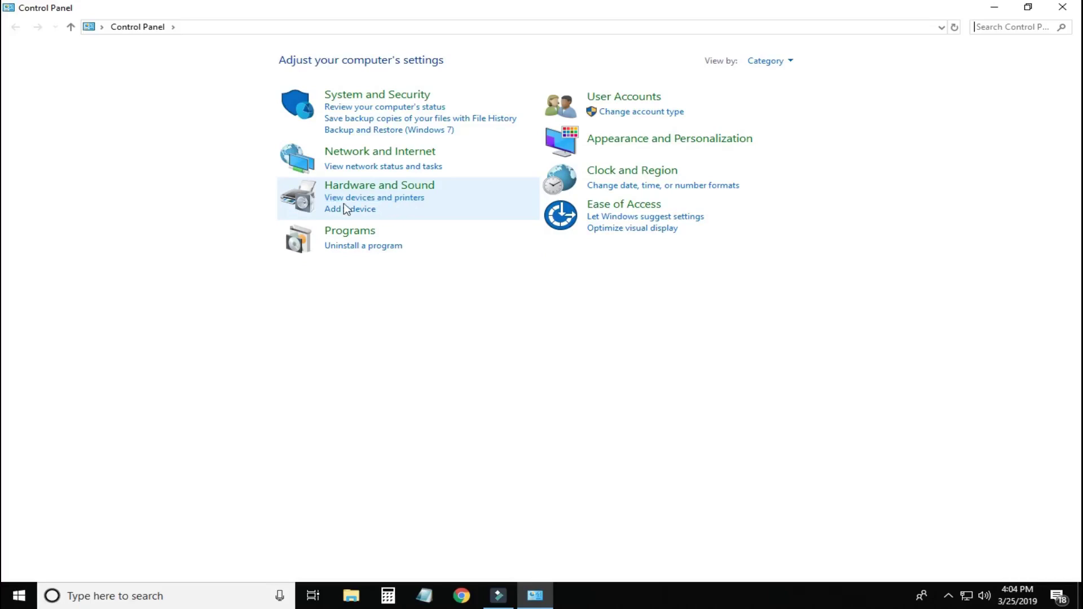
pyautogui.click(367, 199)
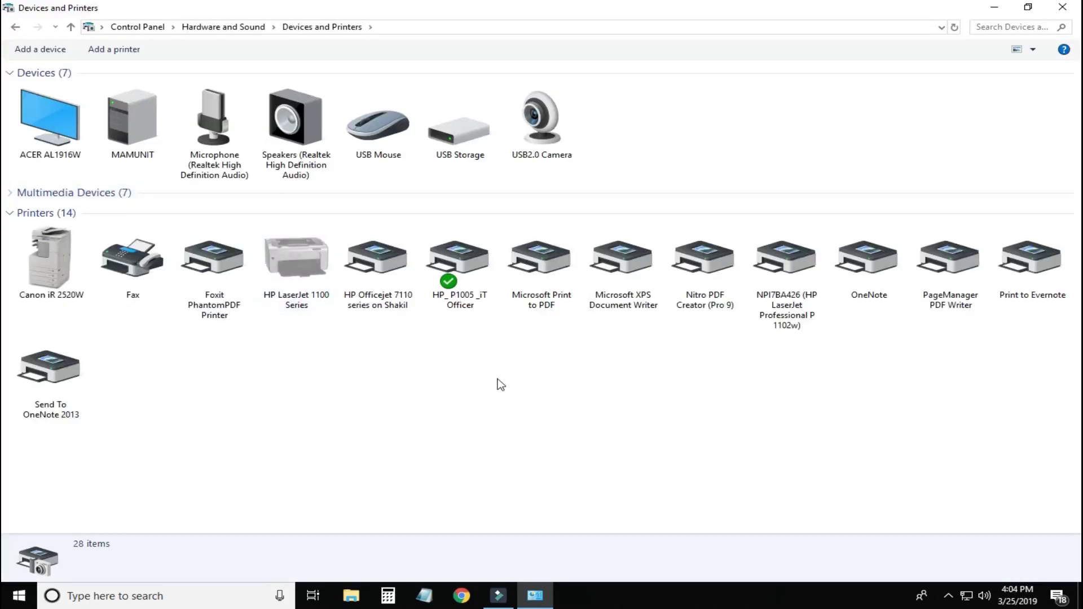
pyautogui.click(478, 291)
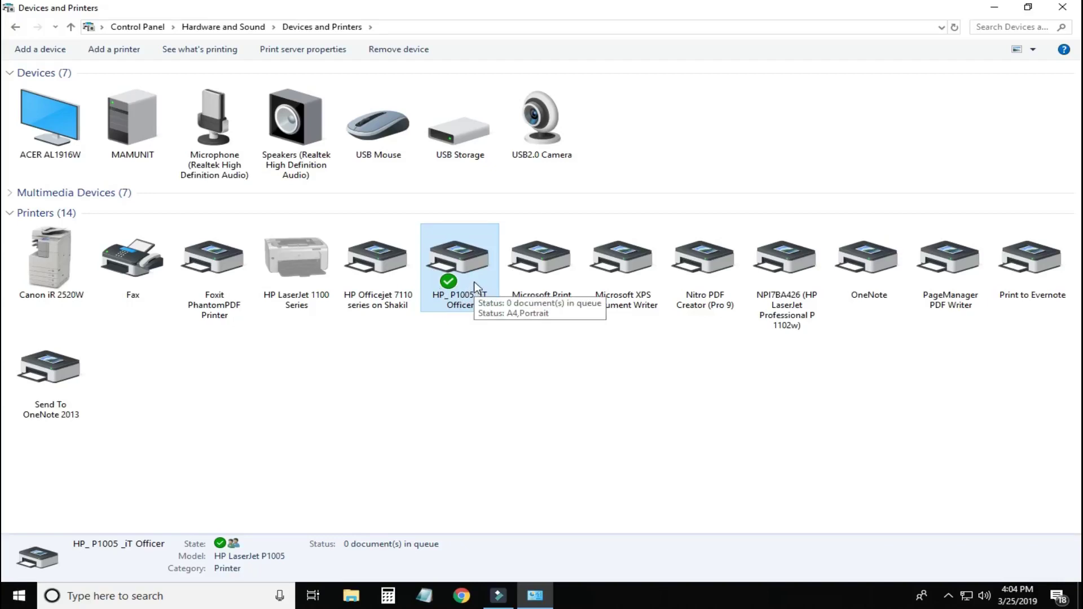
pyautogui.doubleClick(475, 285)
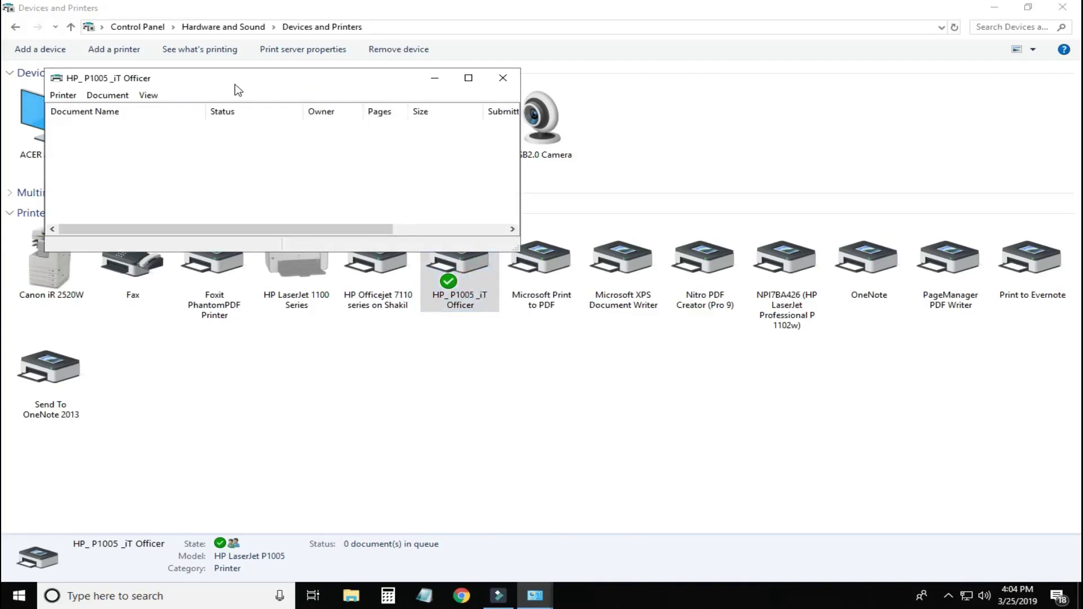
pyautogui.moveTo(301, 98); pyautogui.dragTo(618, 272)
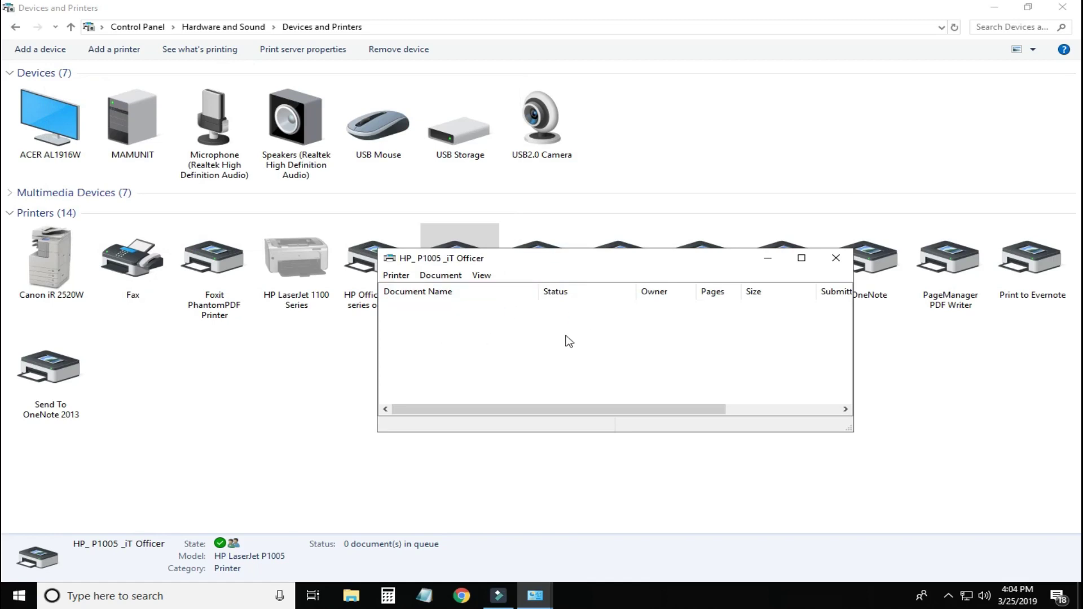
pyautogui.click(457, 341)
pyautogui.click(396, 276)
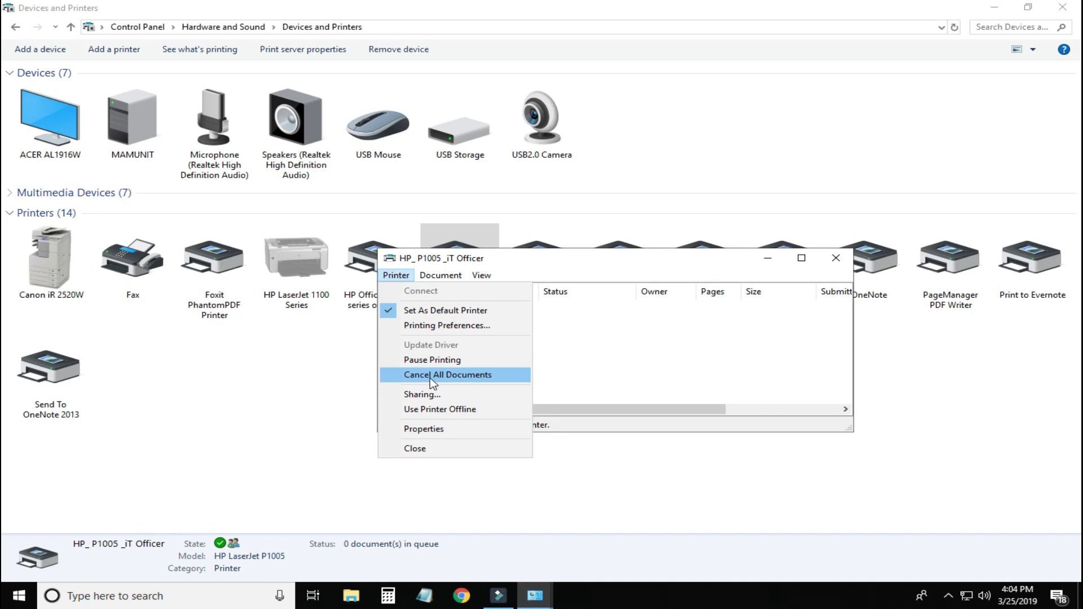
# Step: Pause printing on the HP_ P1005 _iT Officer printer, then resume it
pyautogui.click(432, 361)
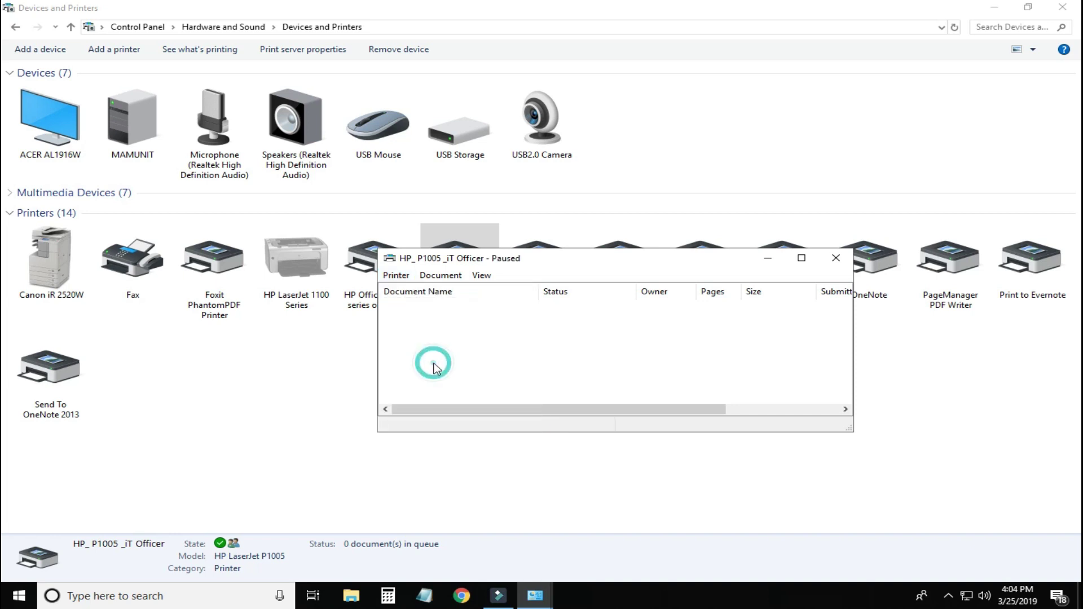
pyautogui.click(402, 281)
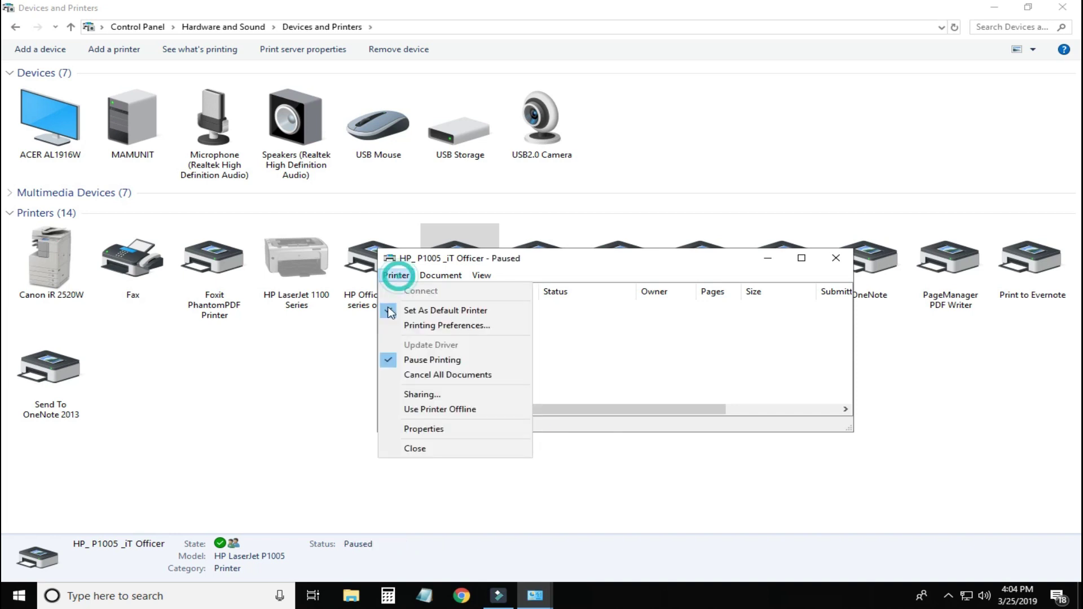
pyautogui.click(416, 364)
# Step: Cancel all queued documents, then close the print queue and Devices and Printers
pyautogui.click(395, 275)
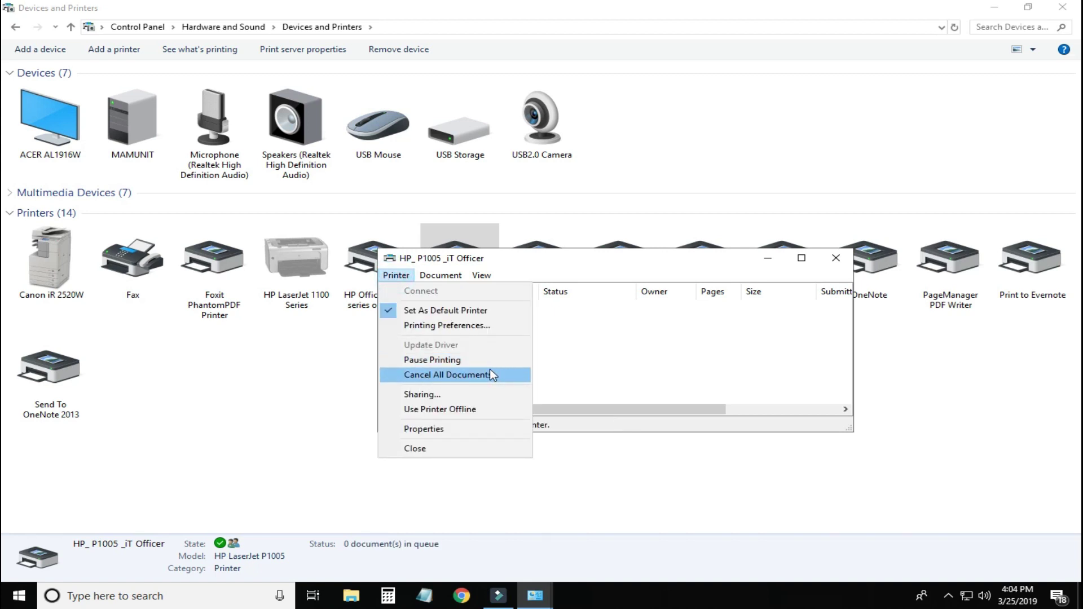
pyautogui.click(451, 374)
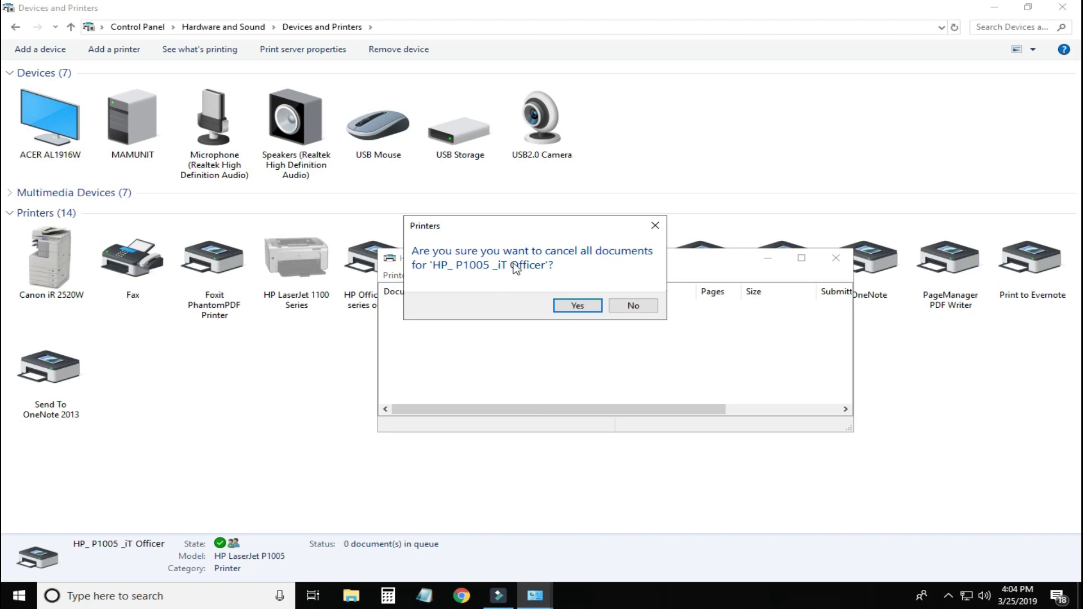
pyautogui.click(578, 308)
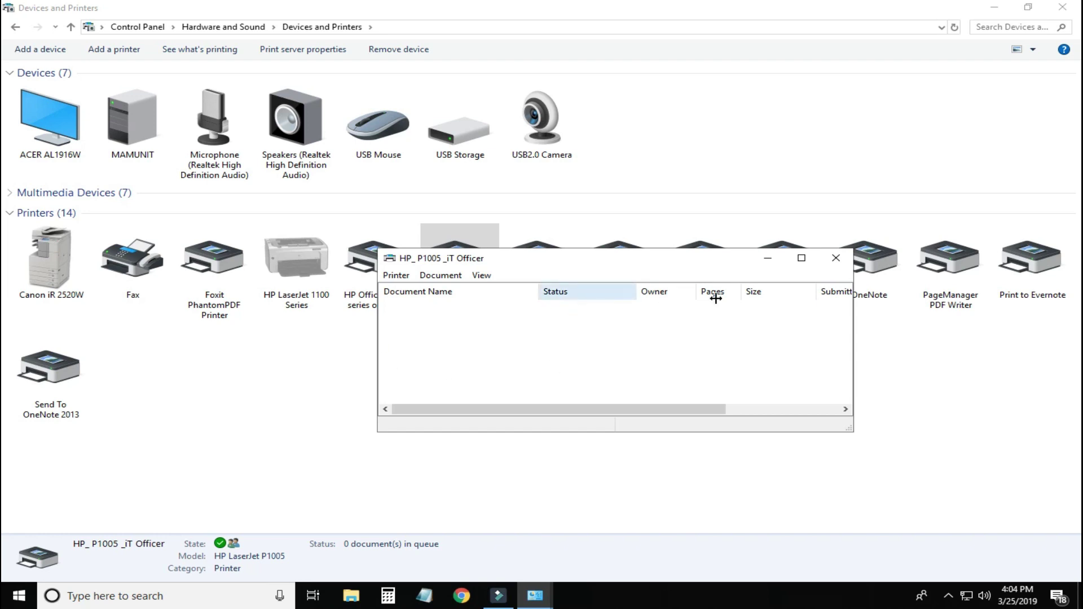
pyautogui.click(836, 259)
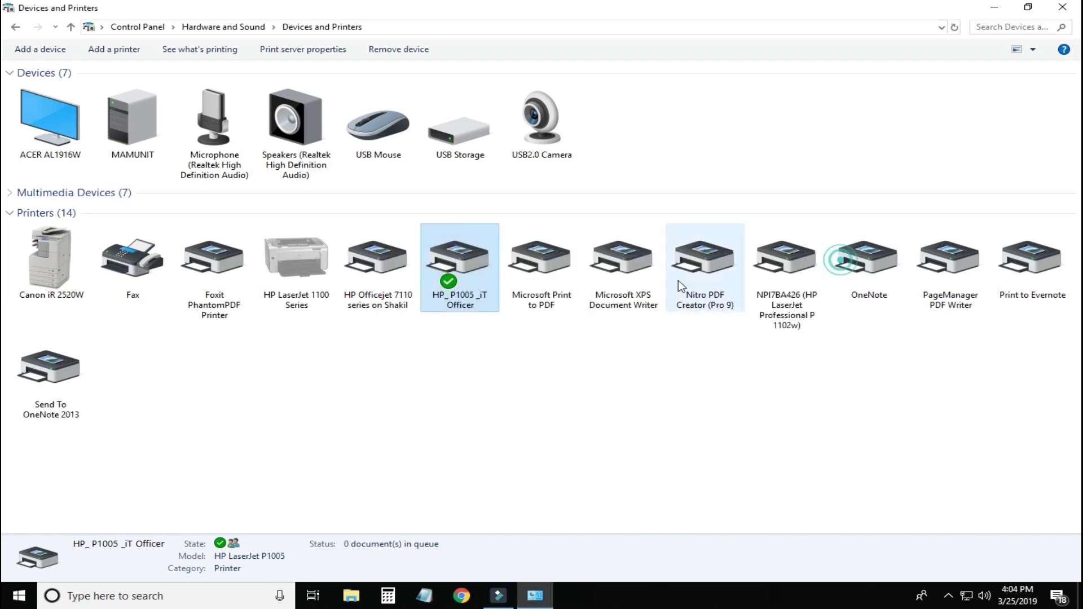
pyautogui.click(1066, 9)
pyautogui.rightClick(318, 170)
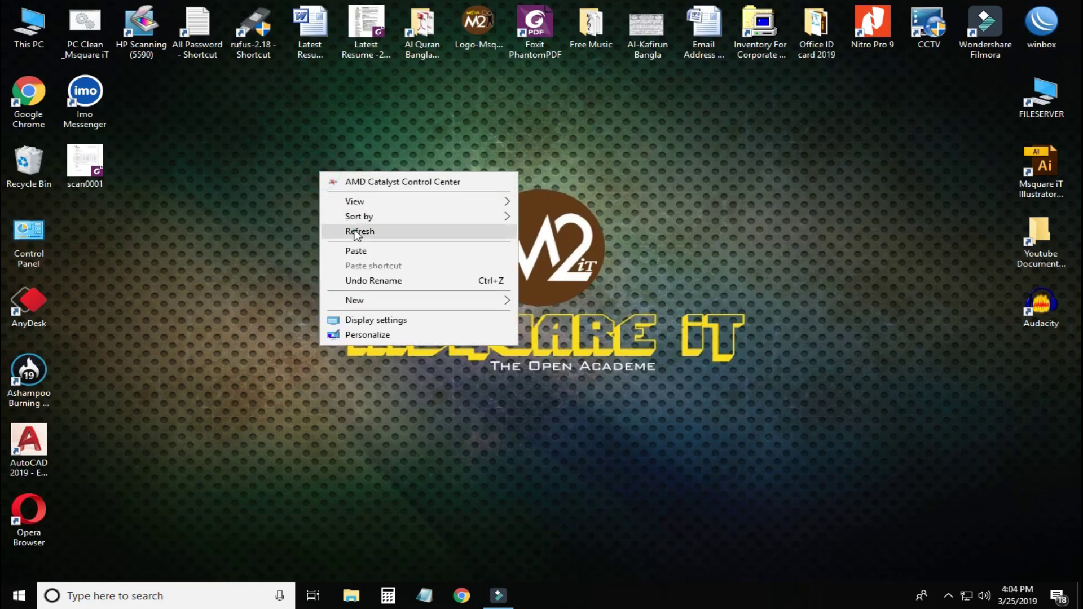
pyautogui.rightClick(290, 180)
pyautogui.click(338, 242)
pyautogui.rightClick(252, 186)
pyautogui.click(302, 244)
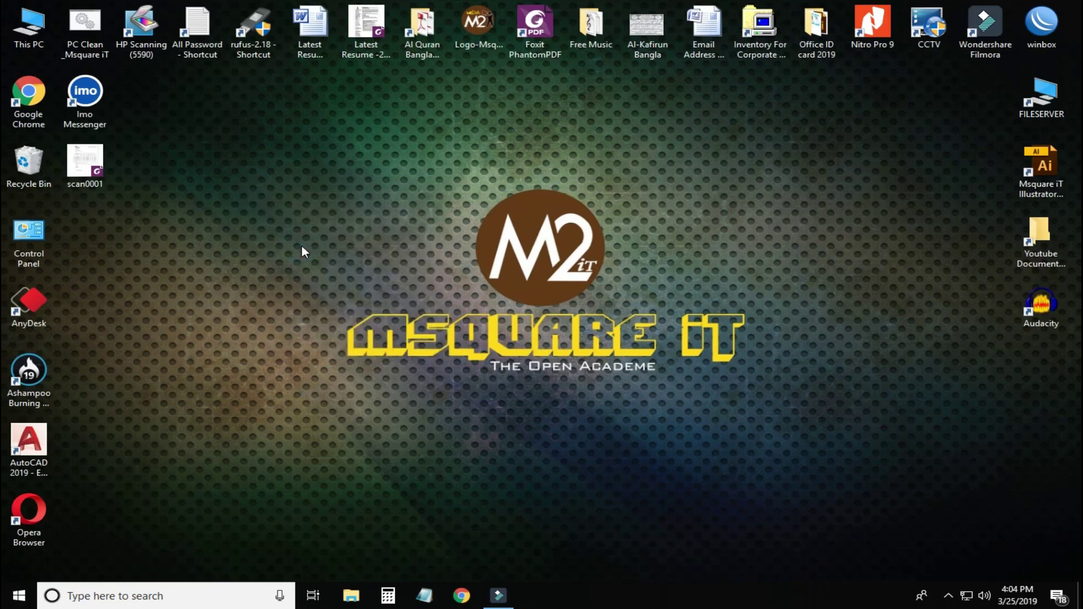
pyautogui.rightClick(232, 176)
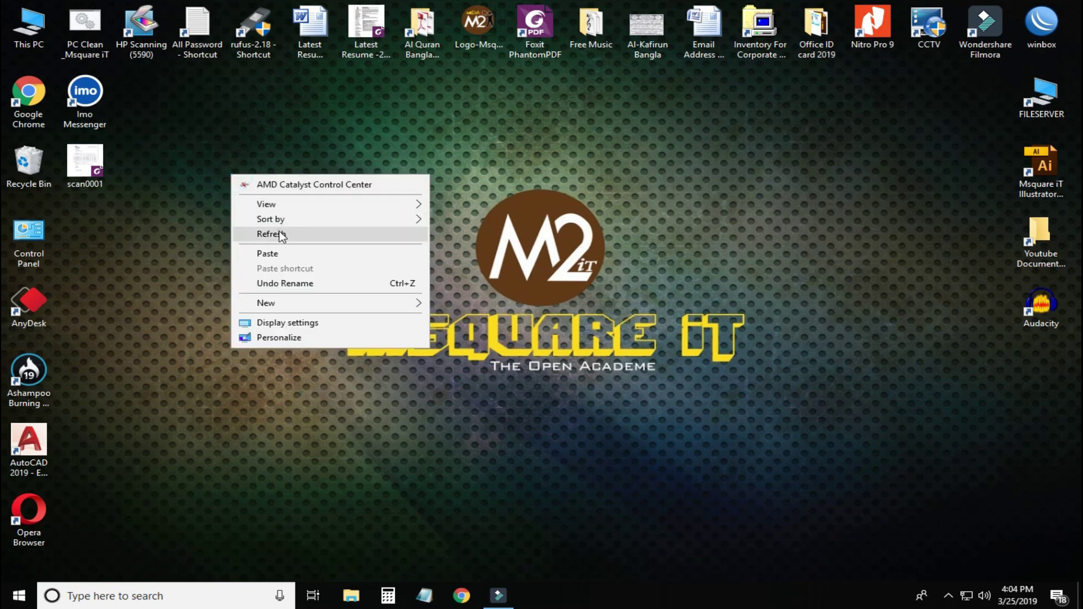
pyautogui.click(280, 236)
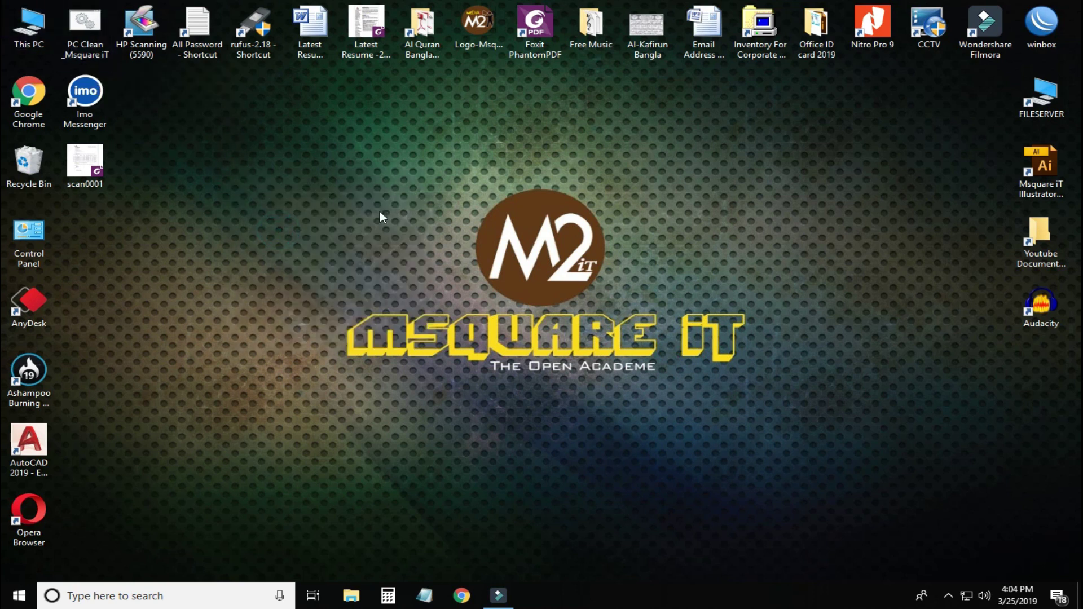
pyautogui.rightClick(233, 128)
pyautogui.click(280, 187)
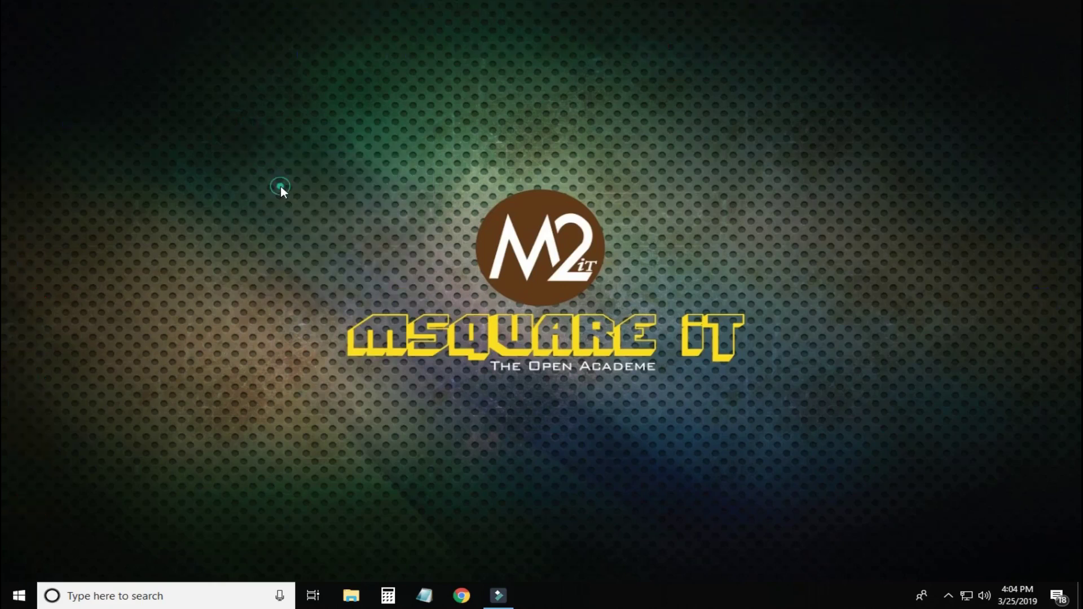
pyautogui.doubleClick(40, 41)
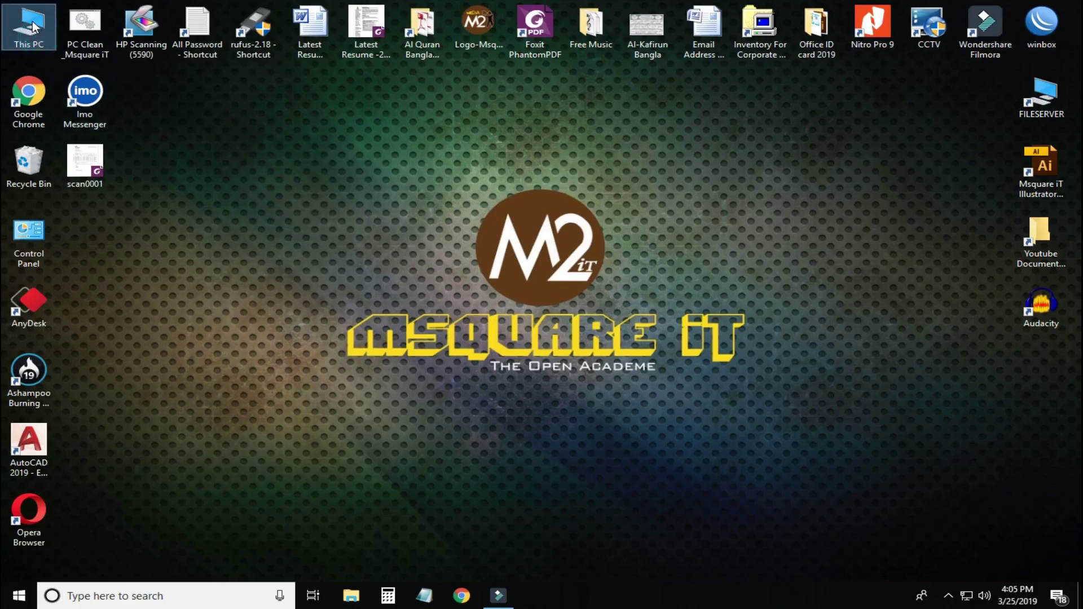
# Step: Open Computer Management from This PC and switch to Device Manager
pyautogui.rightClick(32, 23)
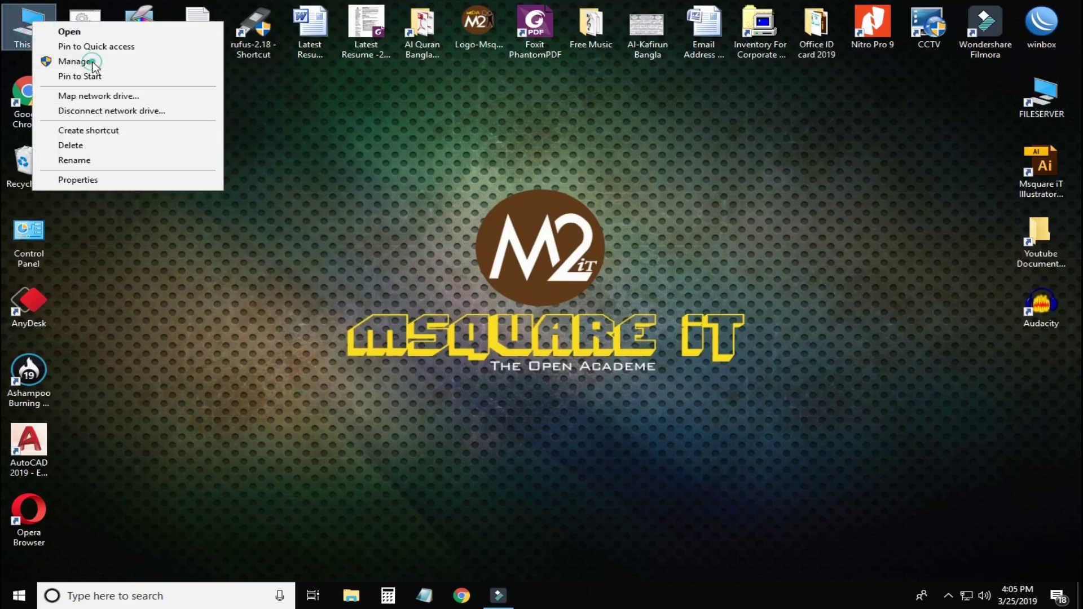
pyautogui.click(74, 62)
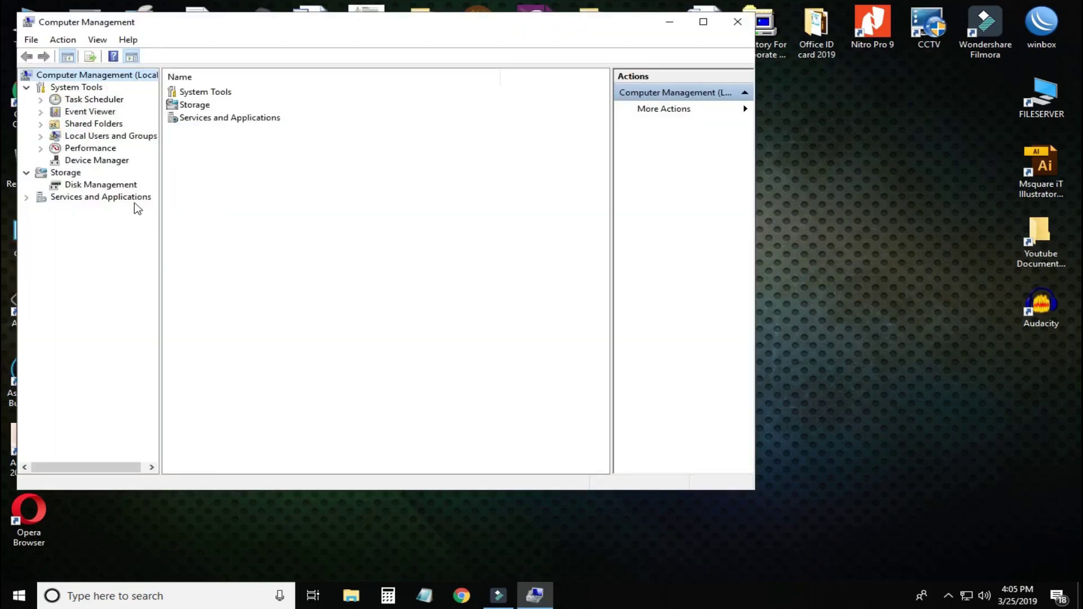
pyautogui.click(93, 162)
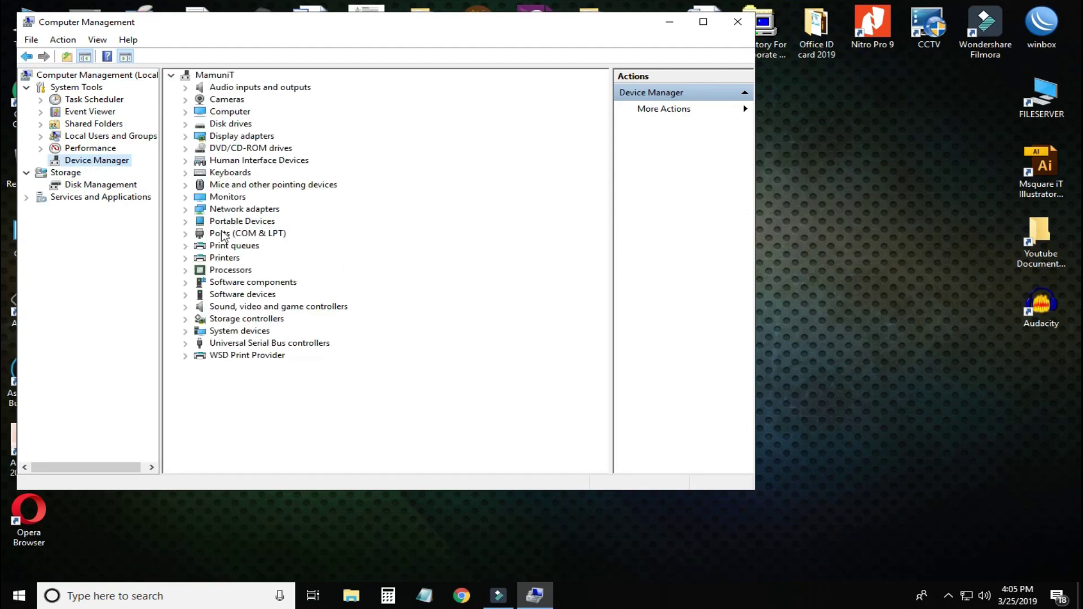
# Step: Expand Print queues and Printers to list the HP Officejet 7110 and Canon iR 2520W
pyautogui.click(243, 250)
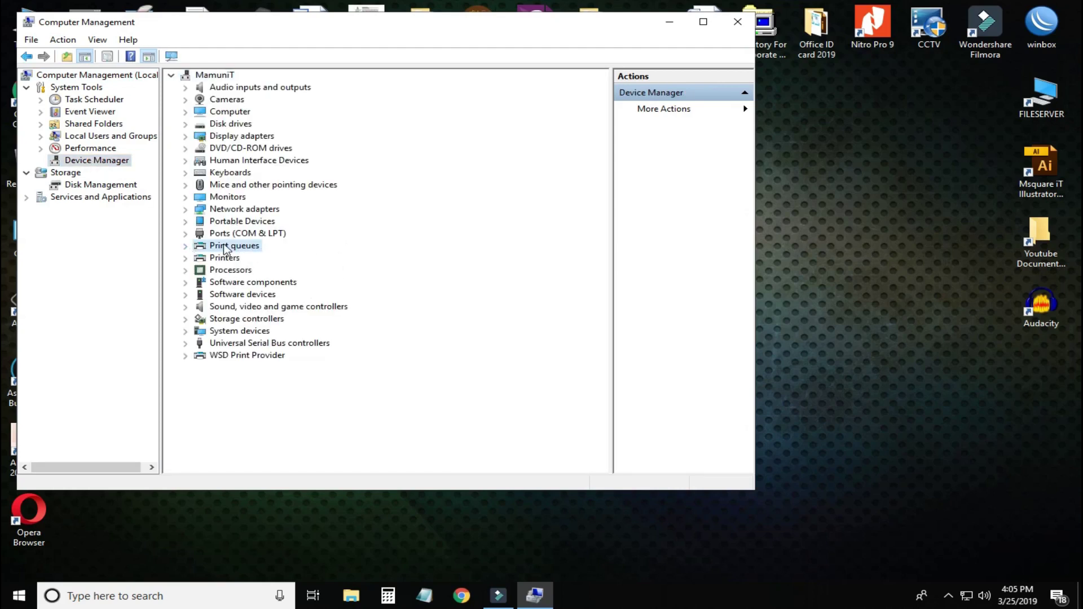
pyautogui.click(187, 247)
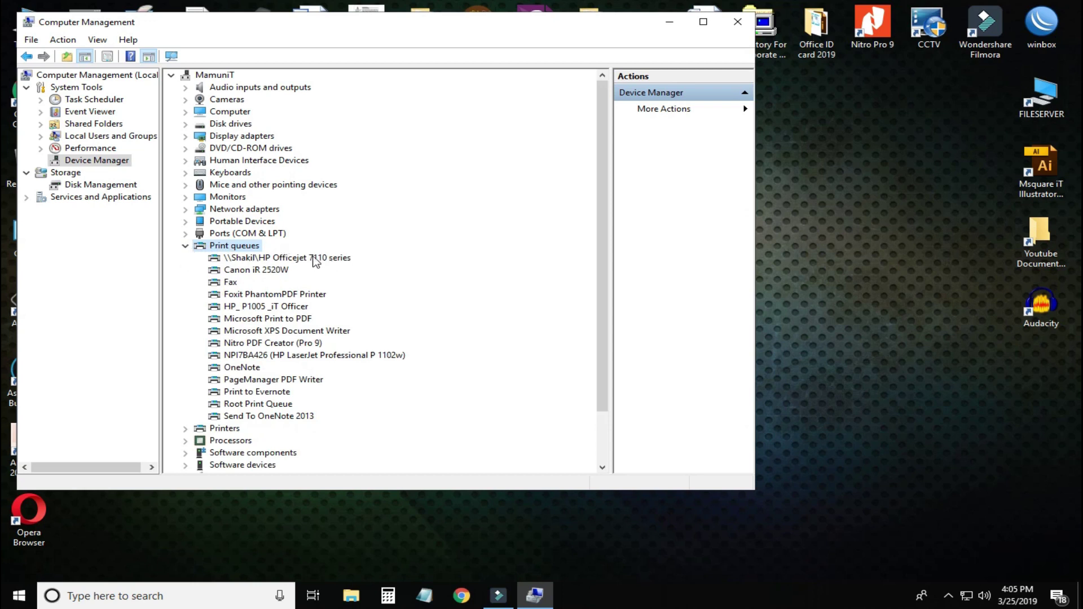
pyautogui.click(293, 259)
pyautogui.click(265, 270)
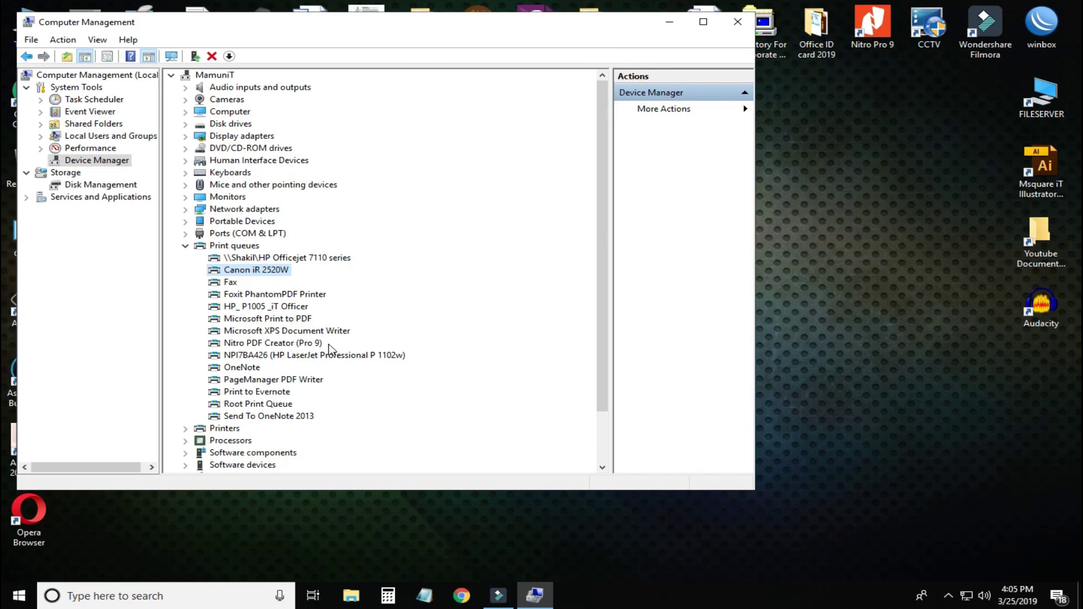
pyautogui.scroll(-2, 342, 350)
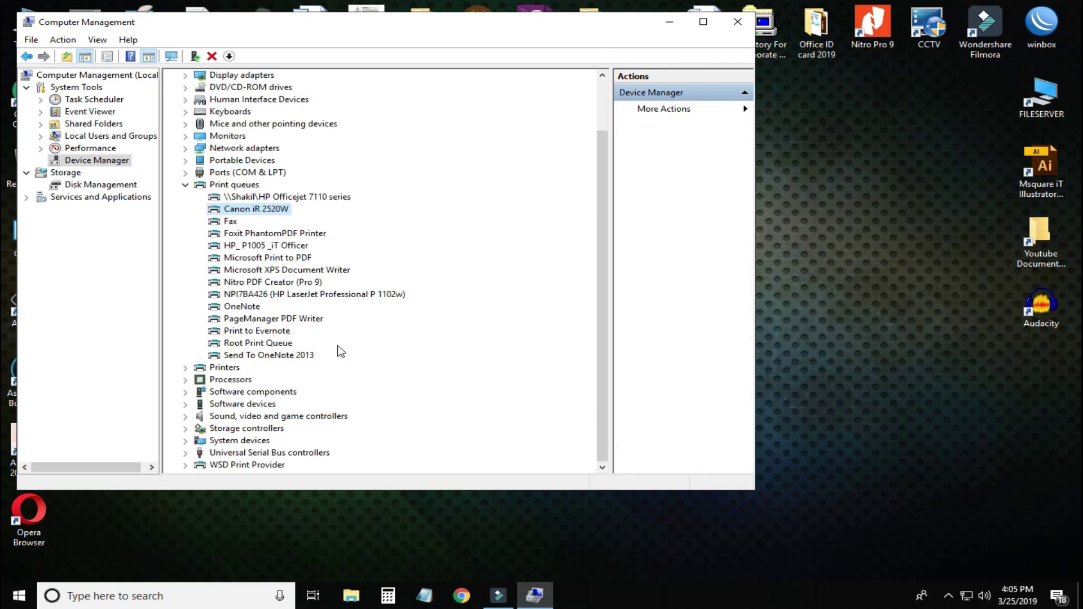
pyautogui.click(185, 368)
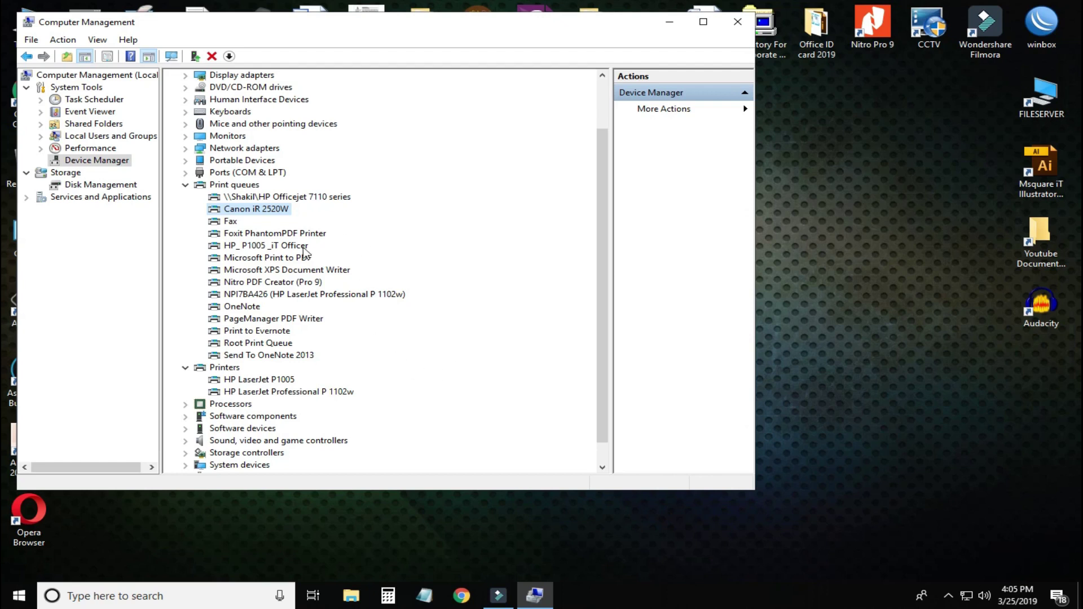
pyautogui.rightClick(270, 257)
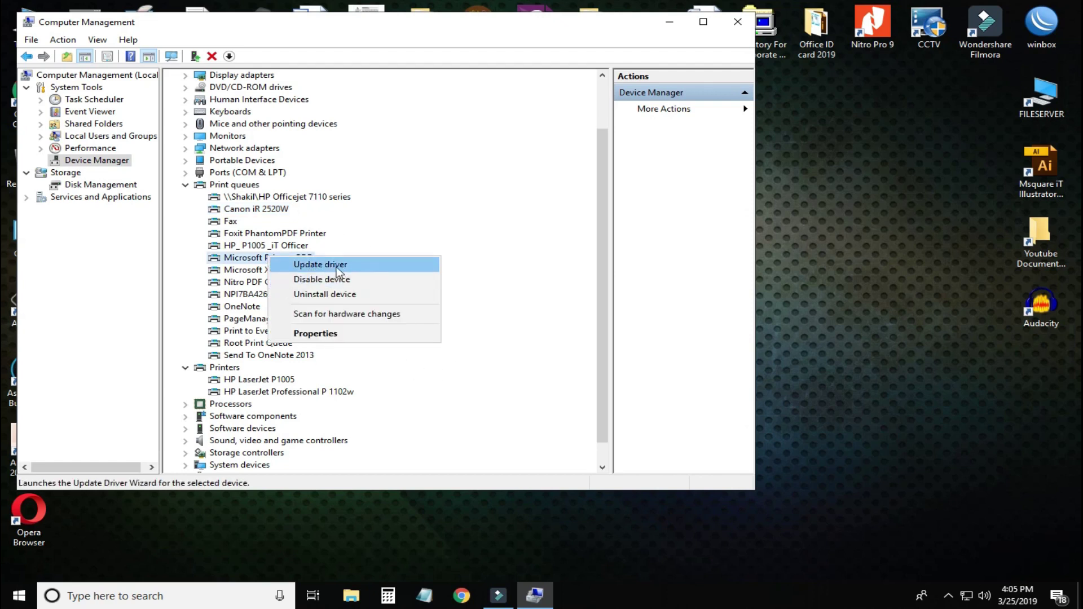
pyautogui.click(283, 199)
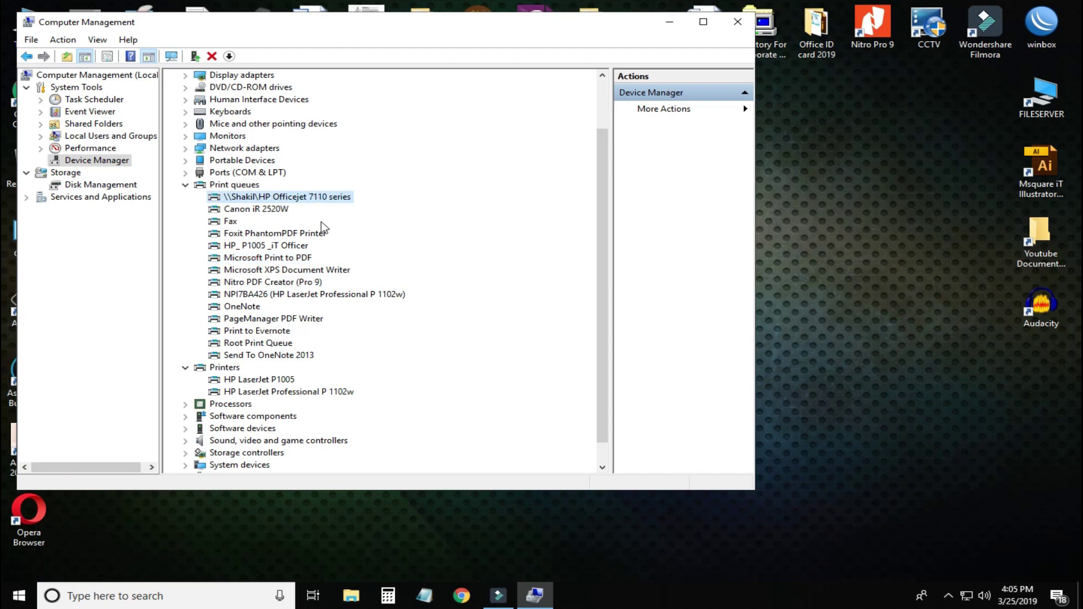
pyautogui.rightClick(301, 258)
pyautogui.click(336, 261)
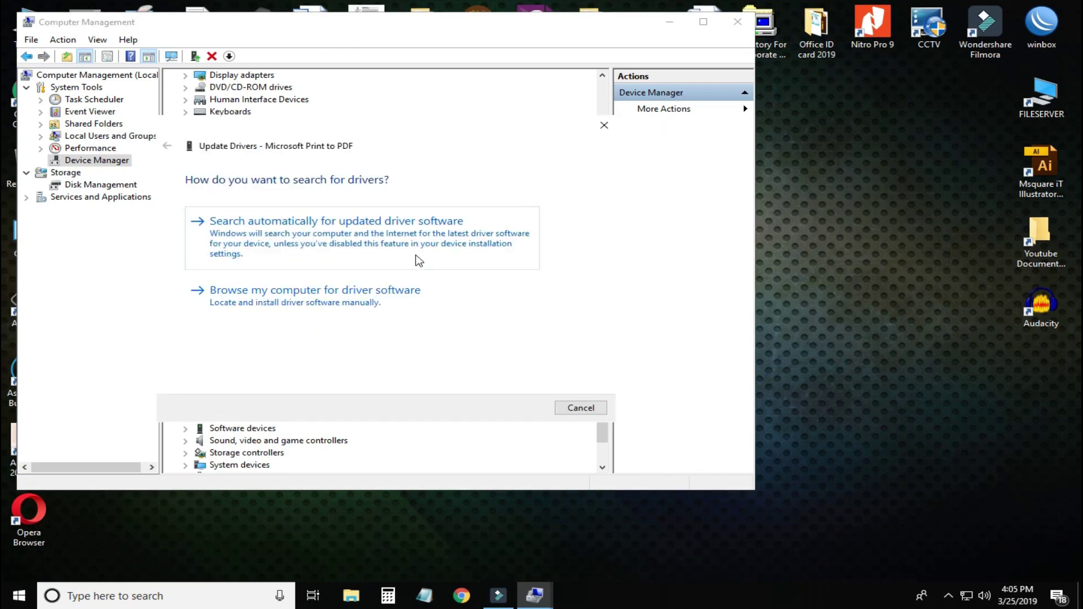
pyautogui.click(341, 244)
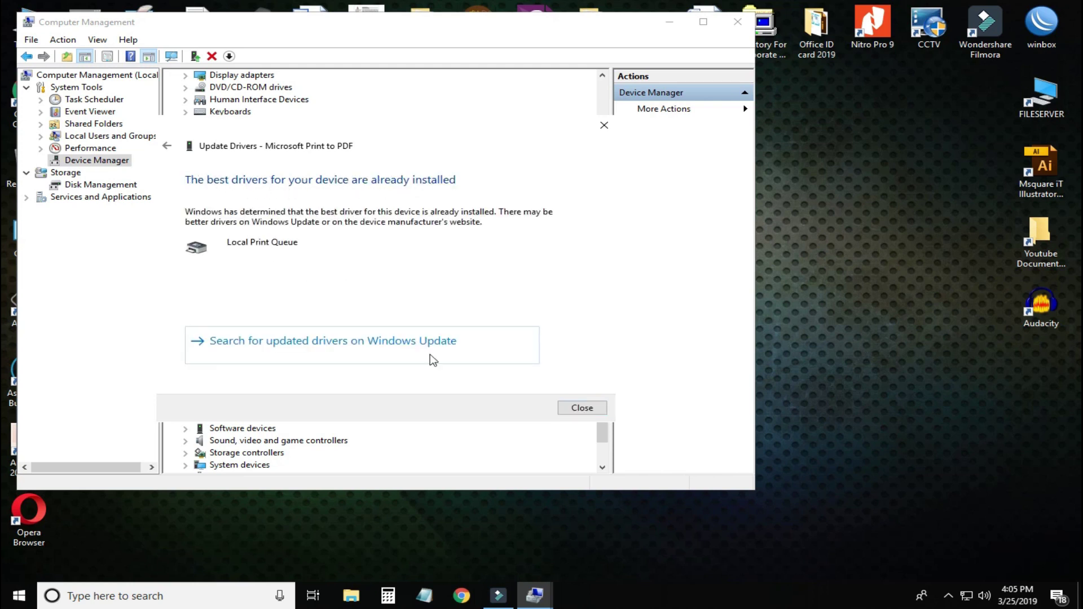
pyautogui.click(603, 126)
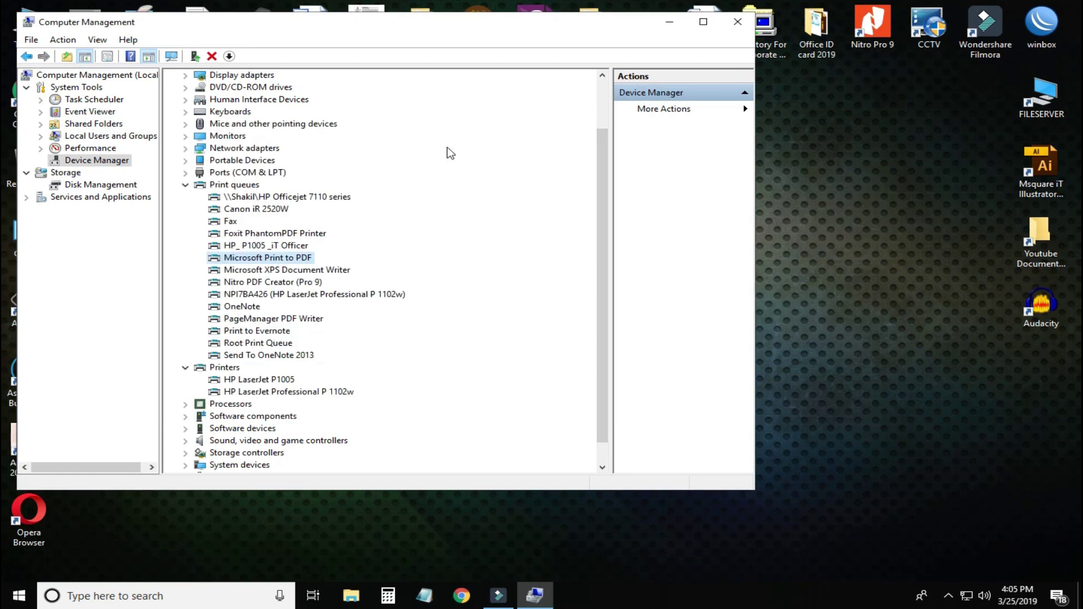
# Step: Collapse Print queues and Printers, then close Computer Management
pyautogui.click(185, 185)
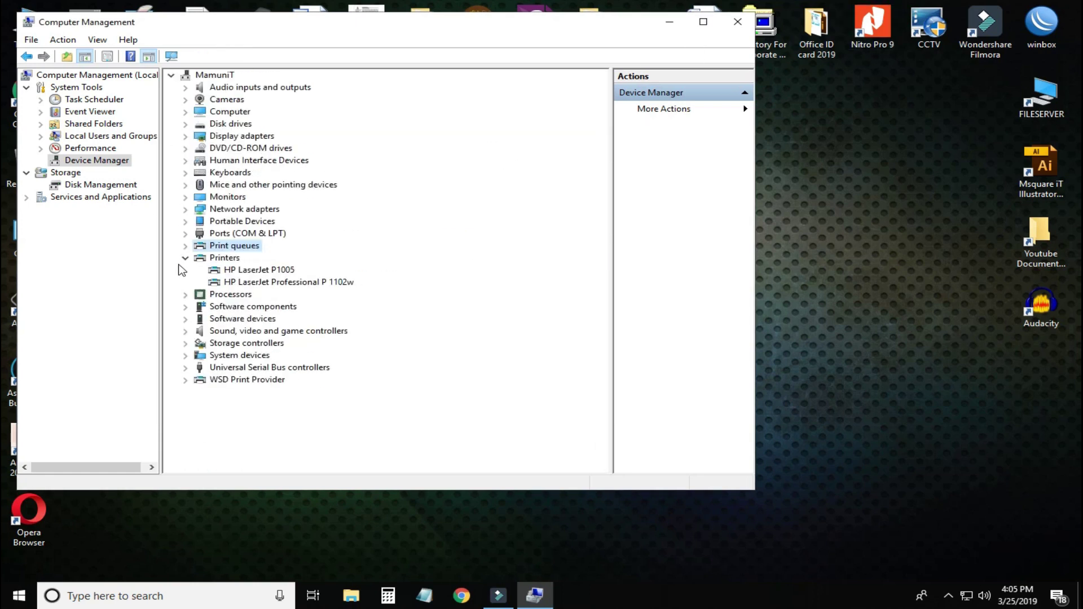
pyautogui.click(186, 258)
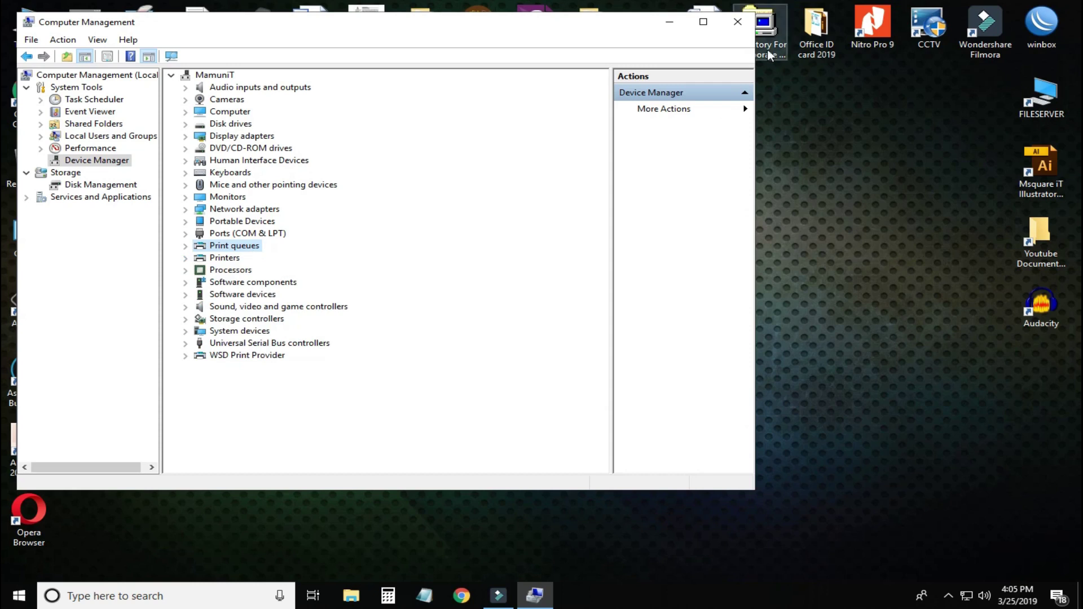
pyautogui.click(737, 23)
# Step: Refresh the desktop three times
pyautogui.rightClick(205, 166)
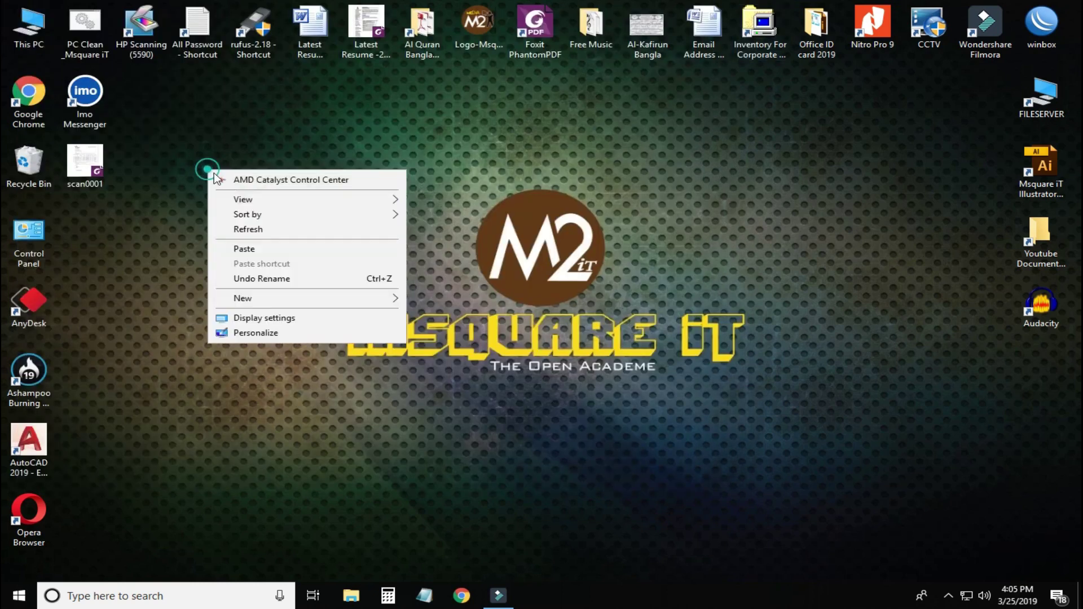
pyautogui.click(257, 228)
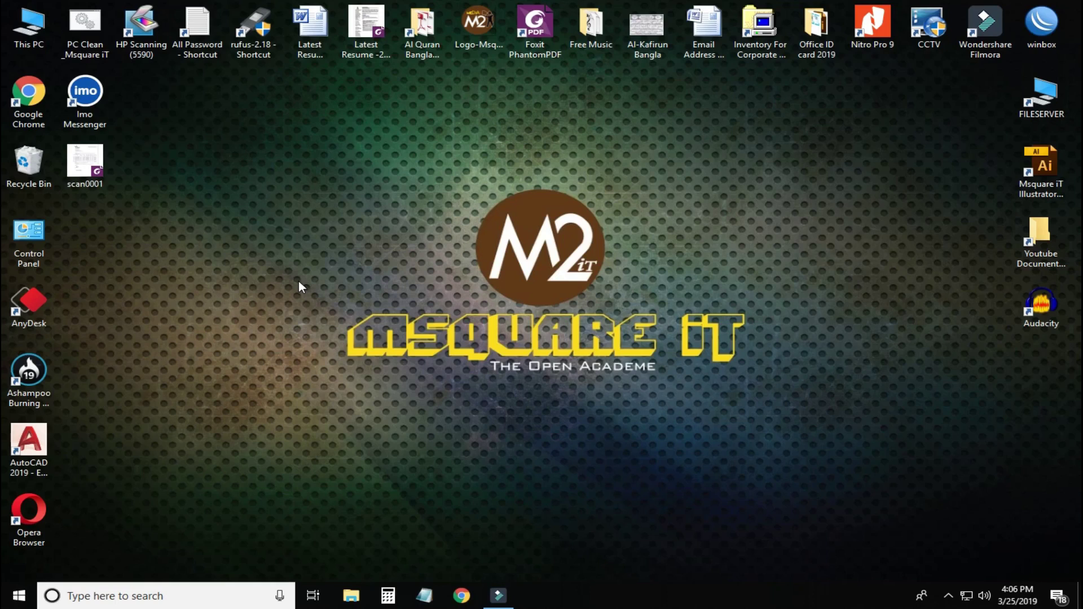
pyautogui.rightClick(245, 191)
pyautogui.click(275, 246)
pyautogui.rightClick(191, 235)
pyautogui.click(242, 296)
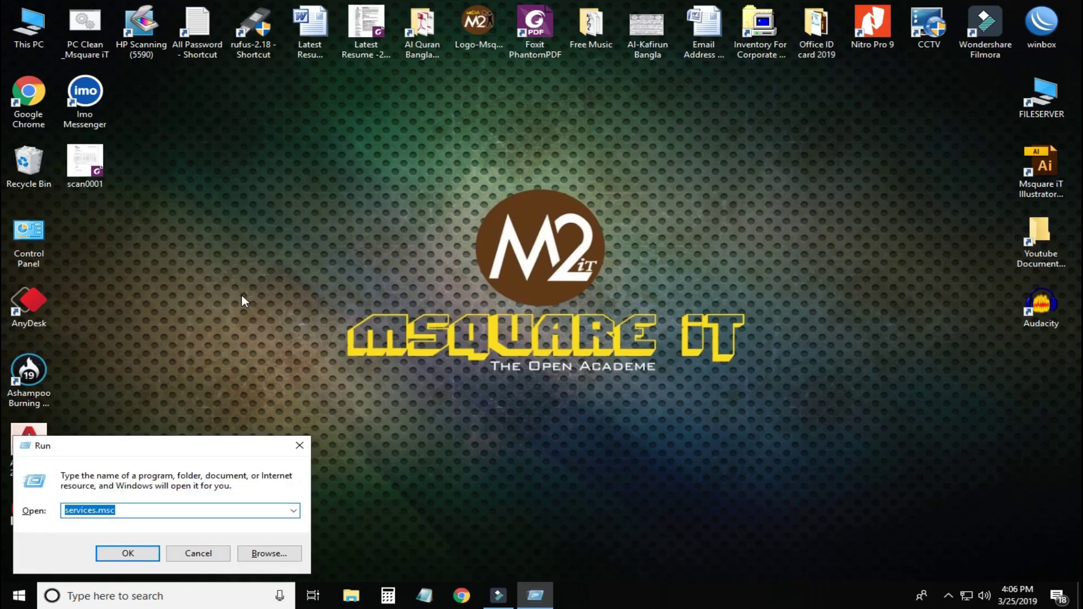
# Step: Open the spool folder from the Run box and maximize its window
pyautogui.write('s')
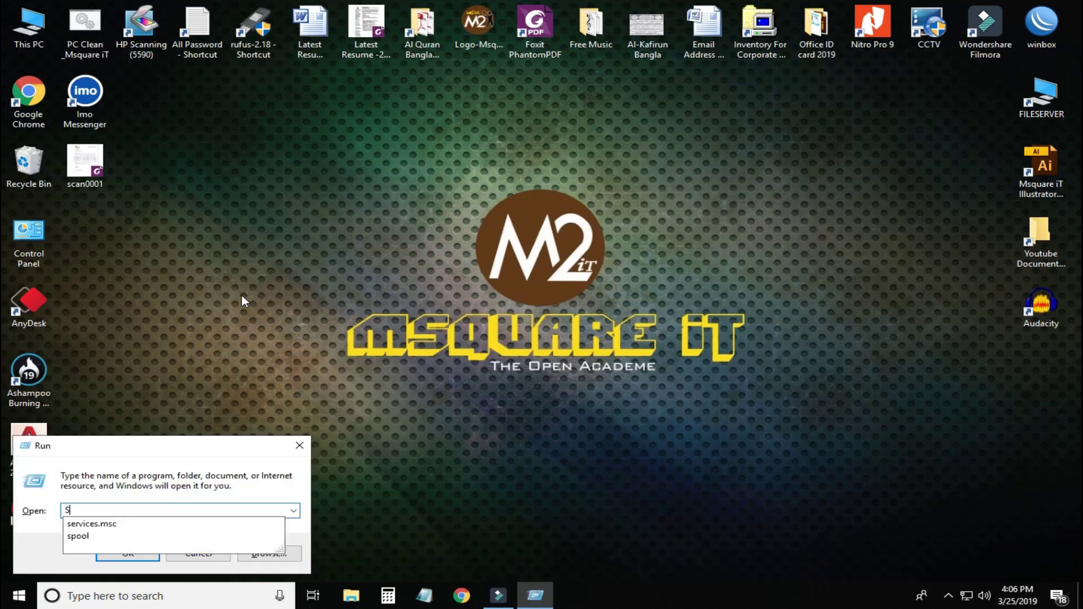
pyautogui.write('POOL')
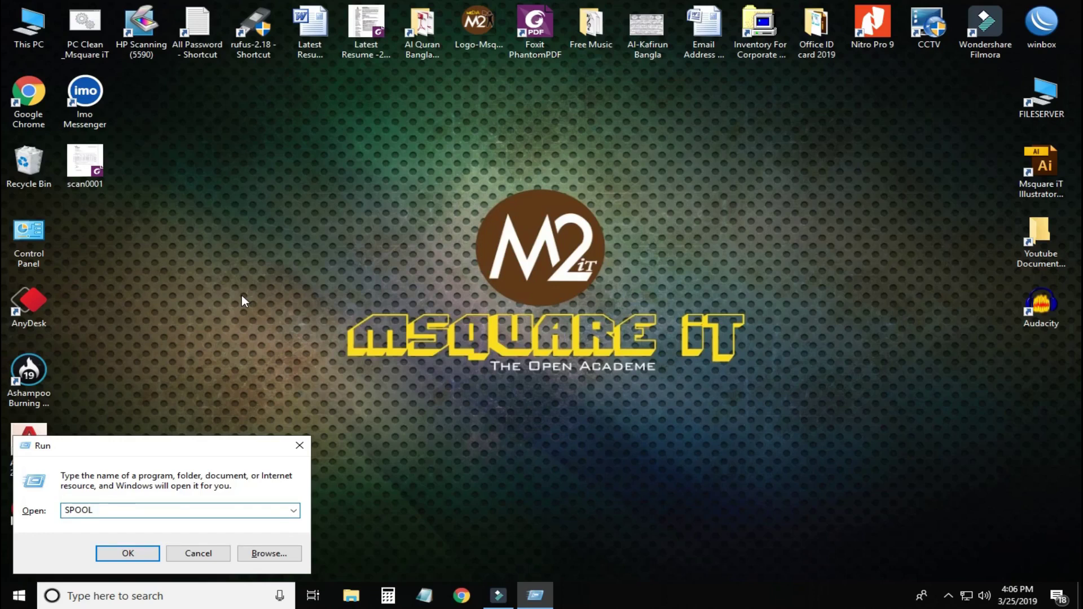
pyautogui.doubleClick(107, 510)
pyautogui.click(127, 553)
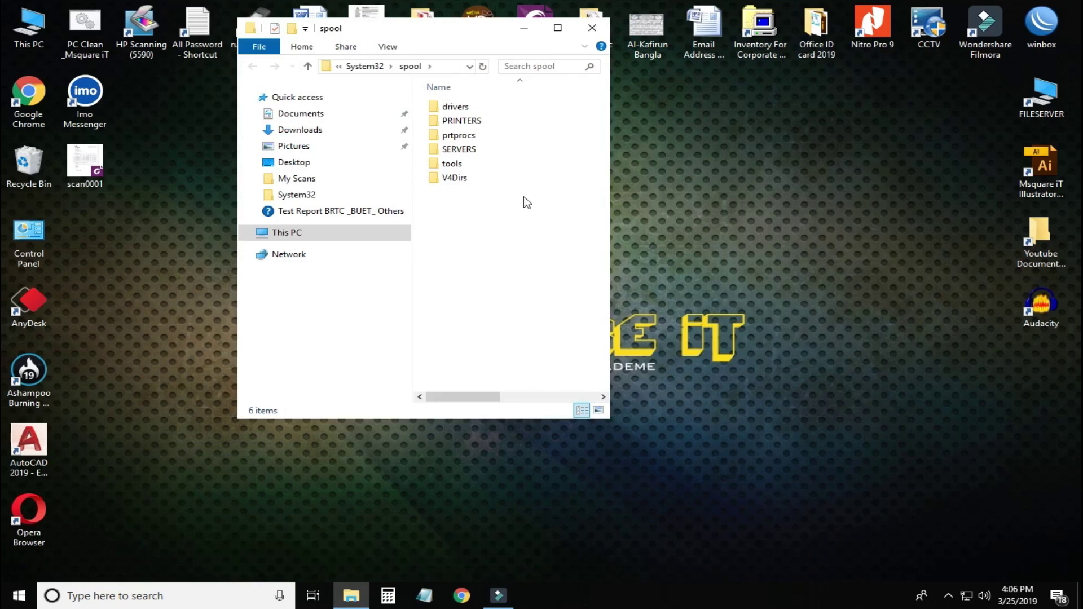
pyautogui.click(557, 27)
# Step: Open the PRINTERS folder, confirm it holds no leftover files, and close Explorer
pyautogui.moveTo(598, 297); pyautogui.dragTo(192, 73)
pyautogui.click(347, 258)
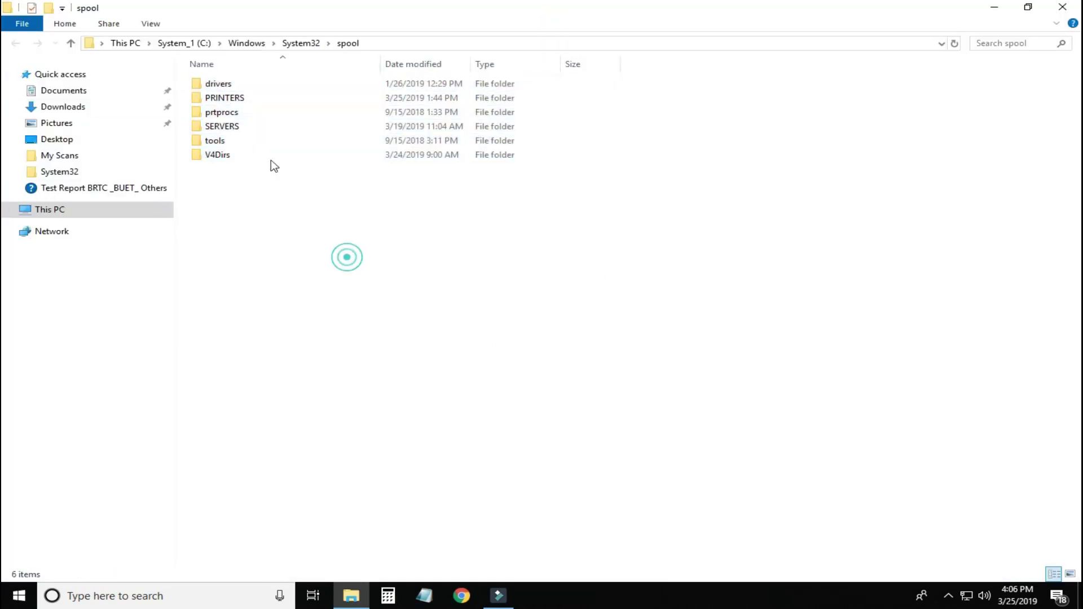
pyautogui.doubleClick(243, 99)
pyautogui.moveTo(332, 129); pyautogui.dragTo(834, 329)
pyautogui.moveTo(271, 107); pyautogui.dragTo(928, 443)
pyautogui.moveTo(404, 339); pyautogui.dragTo(195, 77)
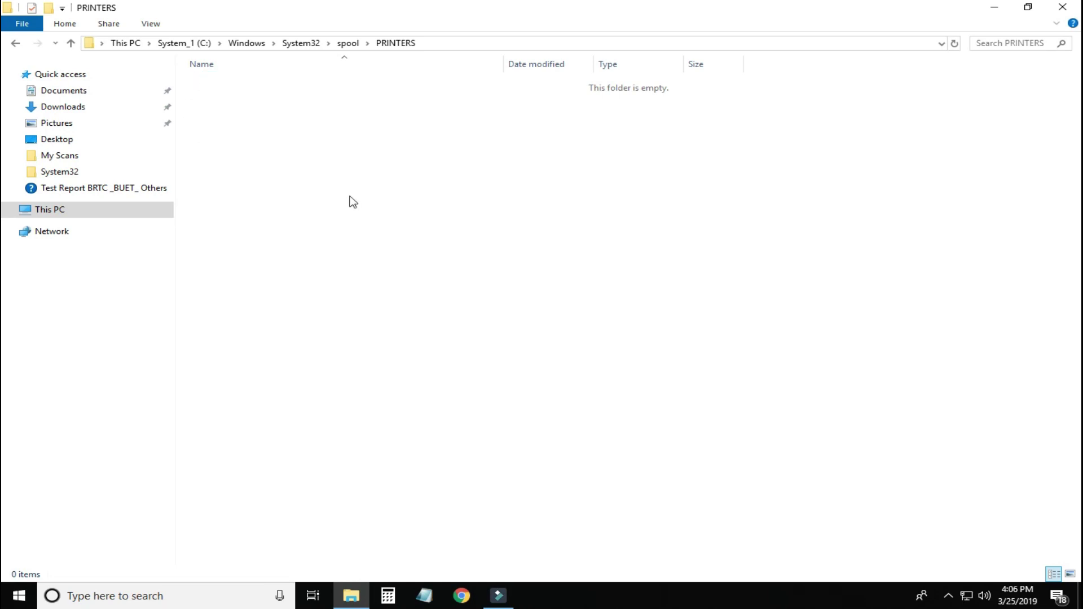
pyautogui.moveTo(341, 223); pyautogui.dragTo(165, 69)
pyautogui.click(1074, 6)
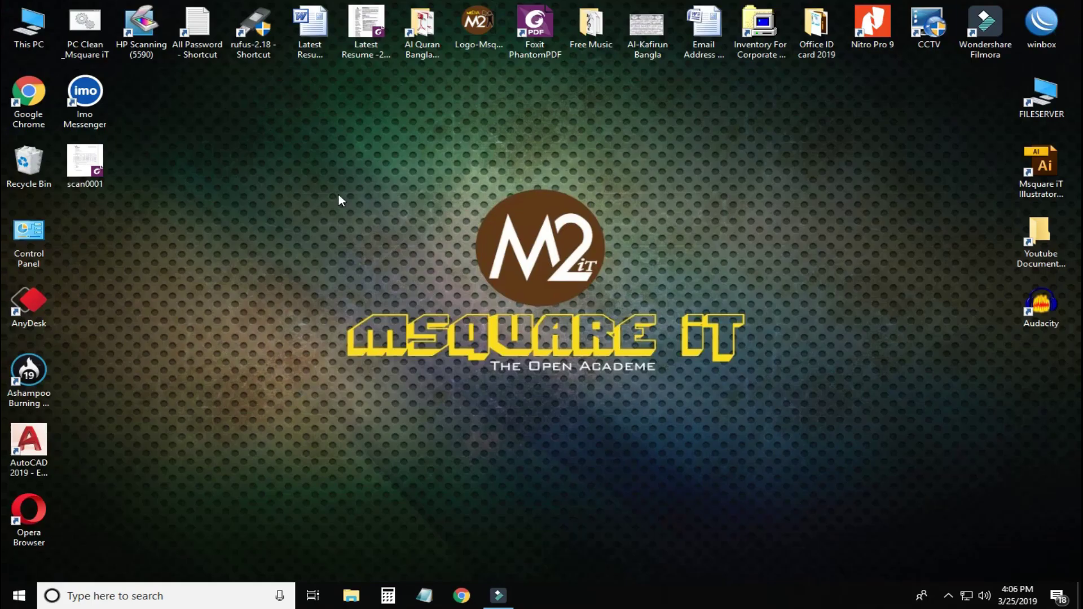
# Step: Refresh the desktop three times
pyautogui.rightClick(302, 157)
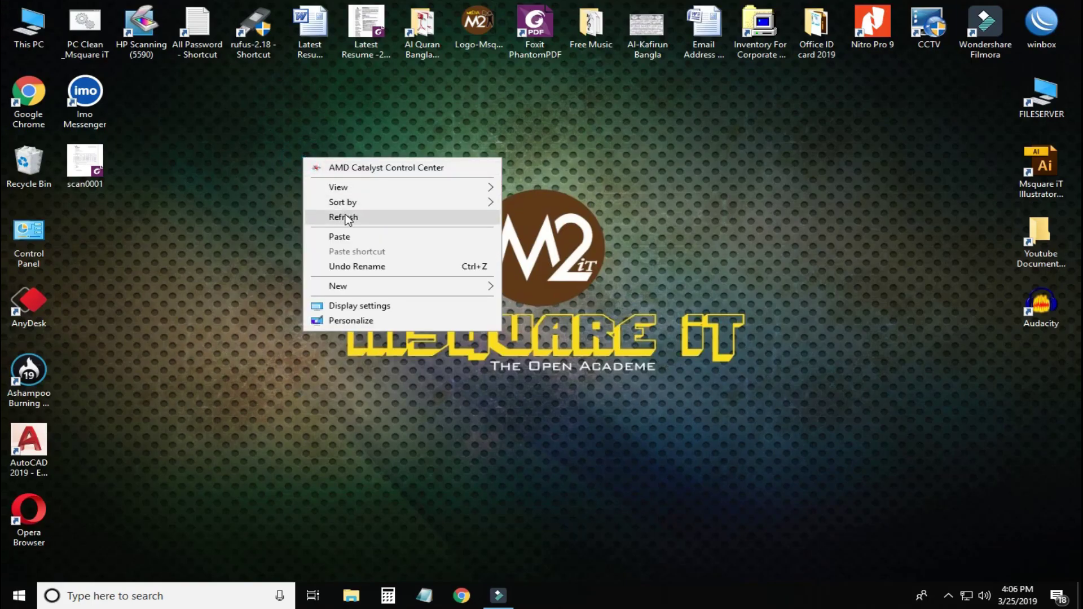
pyautogui.click(345, 218)
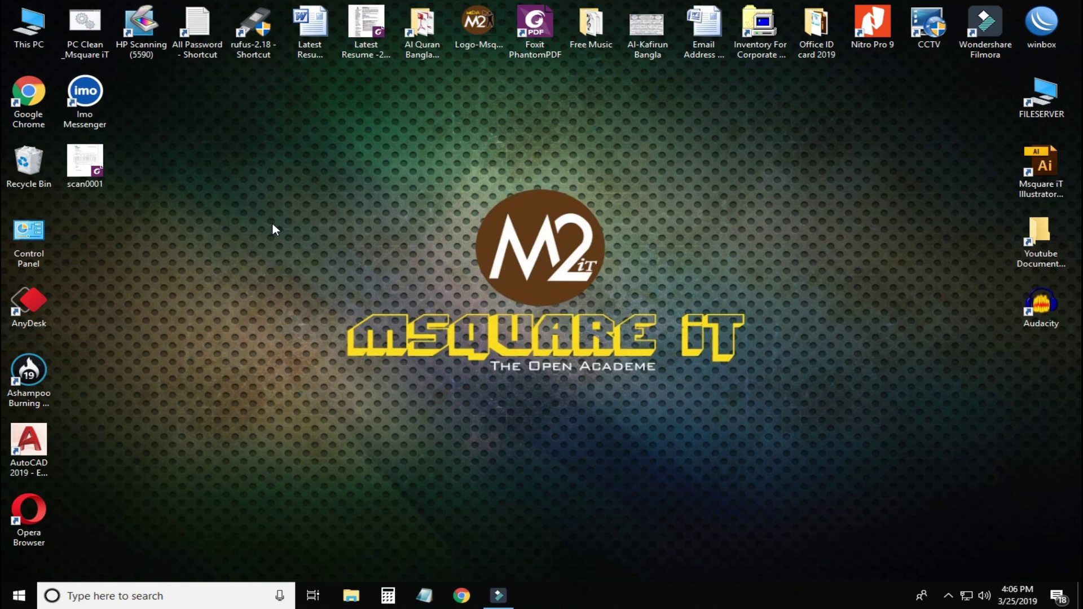
pyautogui.rightClick(271, 191)
pyautogui.click(314, 247)
pyautogui.rightClick(261, 185)
pyautogui.click(300, 243)
# Step: Fill the Run box with services.msc from the 'ser' autocomplete
pyautogui.press('super+r')
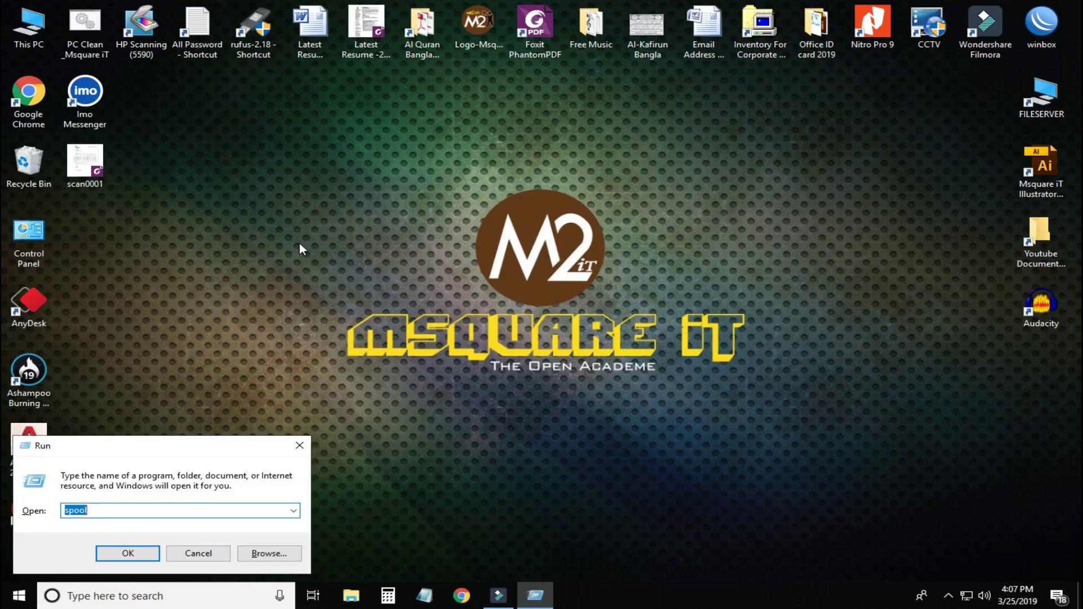
pyautogui.write('ser')
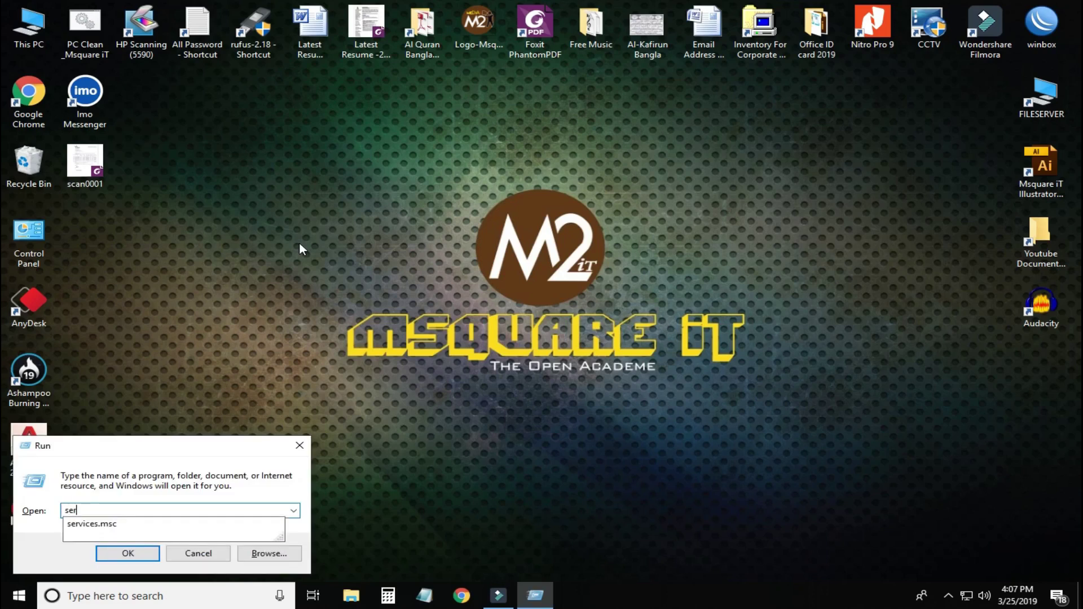
pyautogui.press('Down')
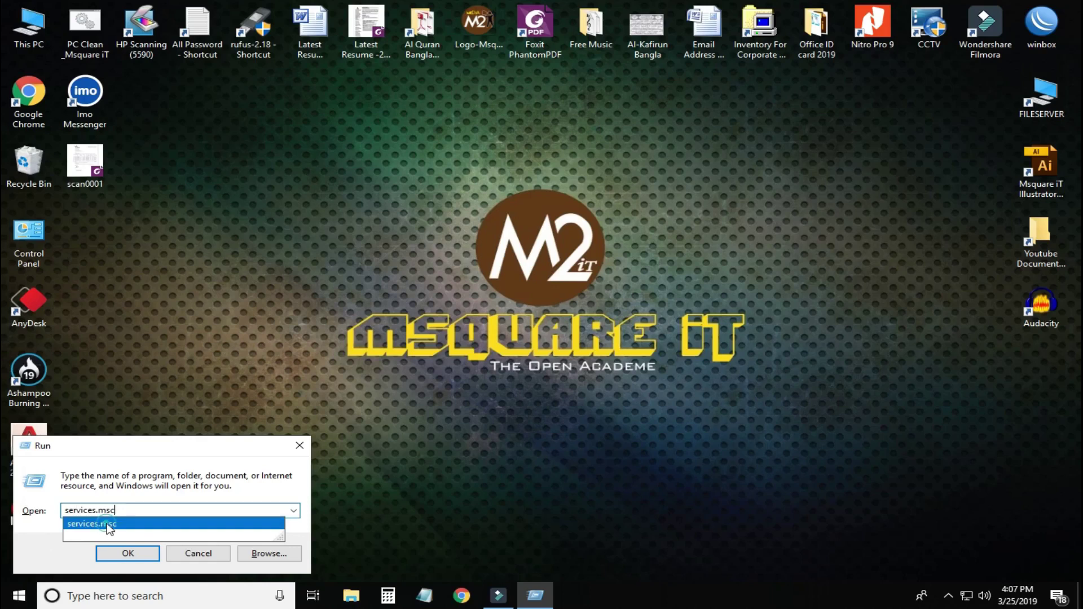
pyautogui.doubleClick(101, 511)
pyautogui.click(147, 511)
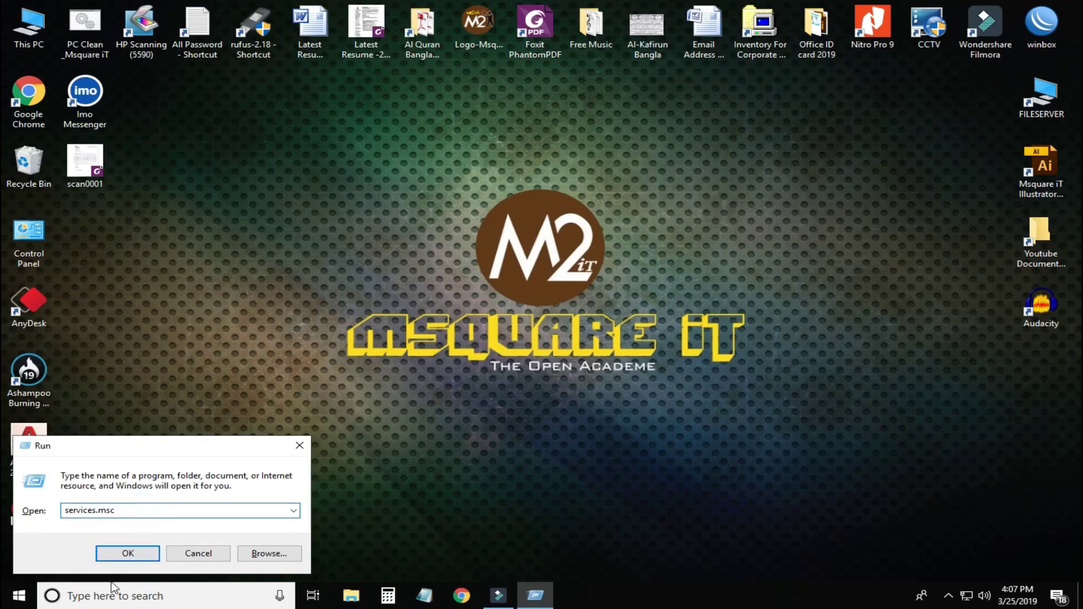
# Step: Launch the Services app by searching 'servi' in Windows search
pyautogui.click(94, 602)
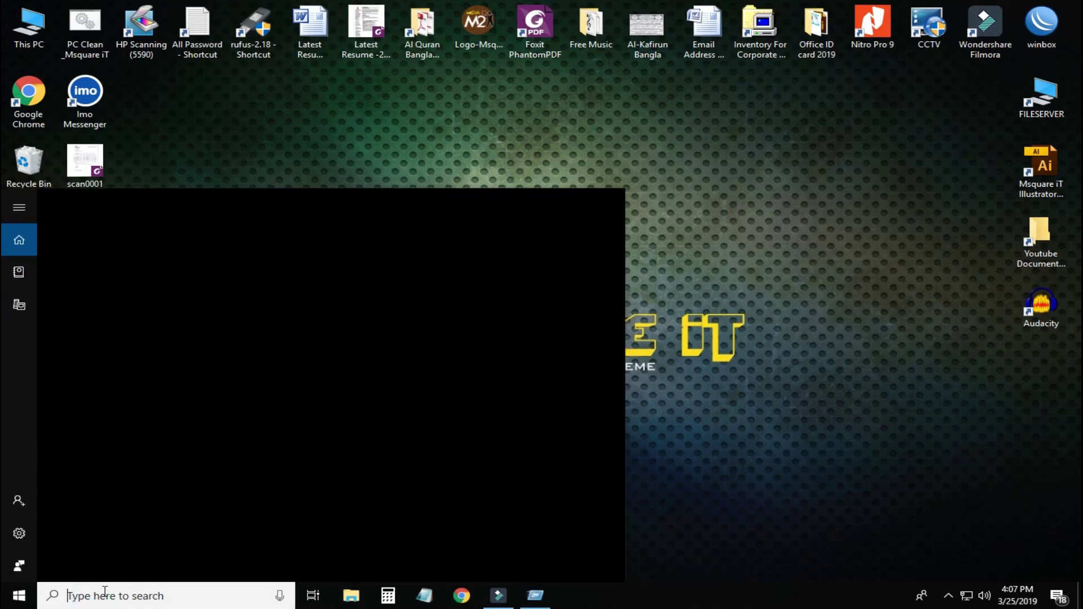
pyautogui.write('servi')
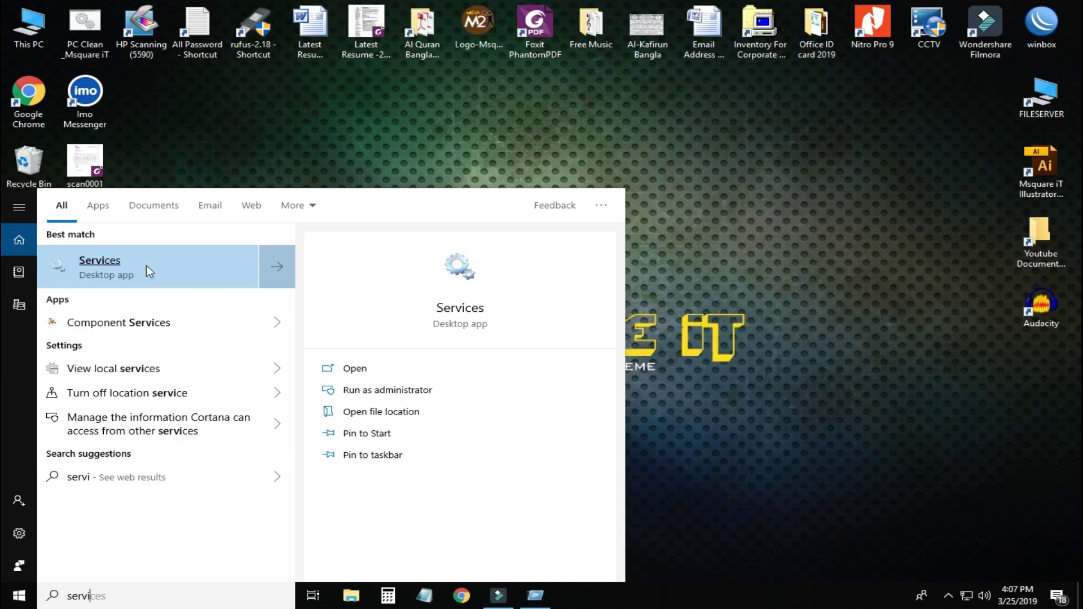
pyautogui.click(124, 274)
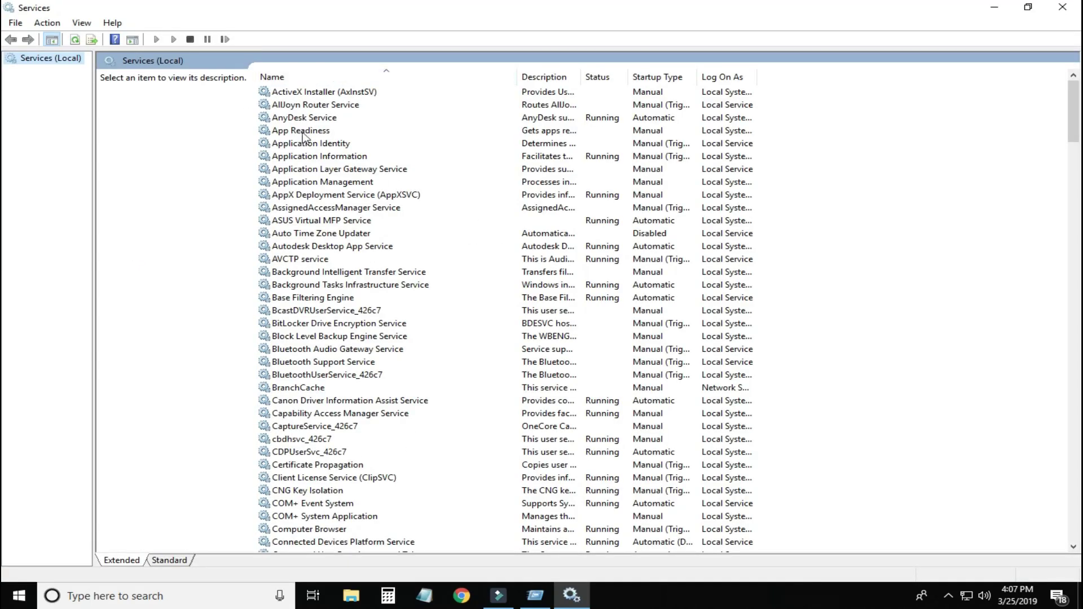
# Step: Restart the Print Spooler service, then refresh the desktop
pyautogui.scroll(-4, 378, 326)
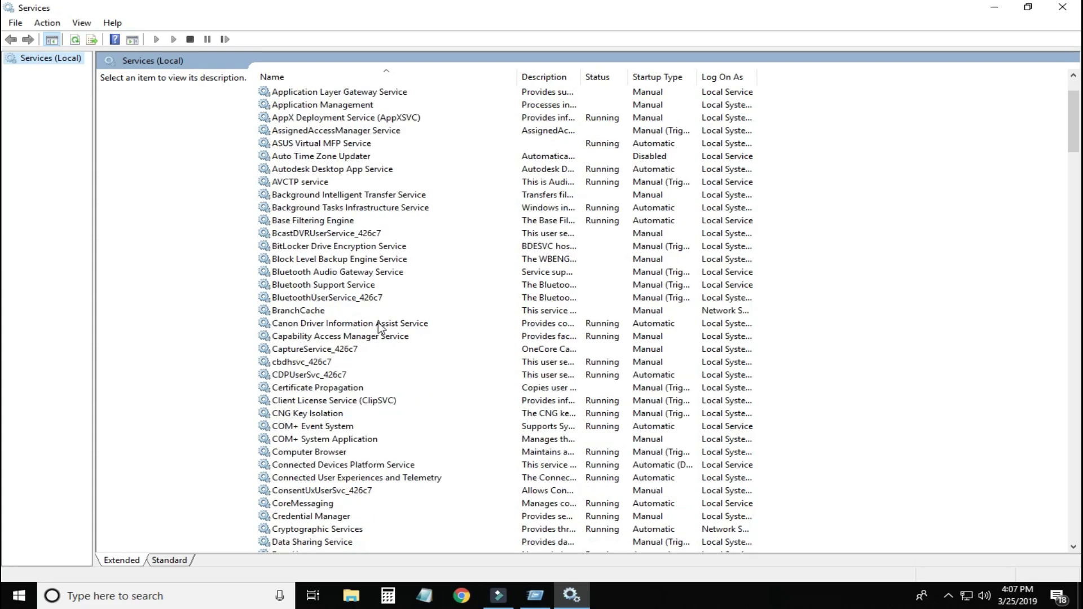
pyautogui.click(328, 323)
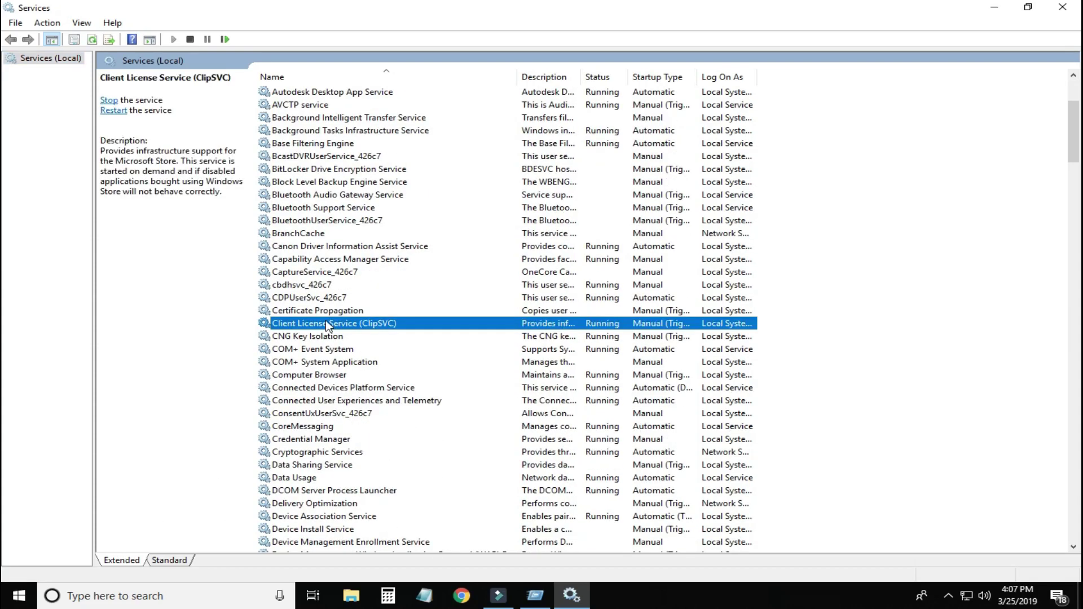
pyautogui.press('p')
pyautogui.press('p')
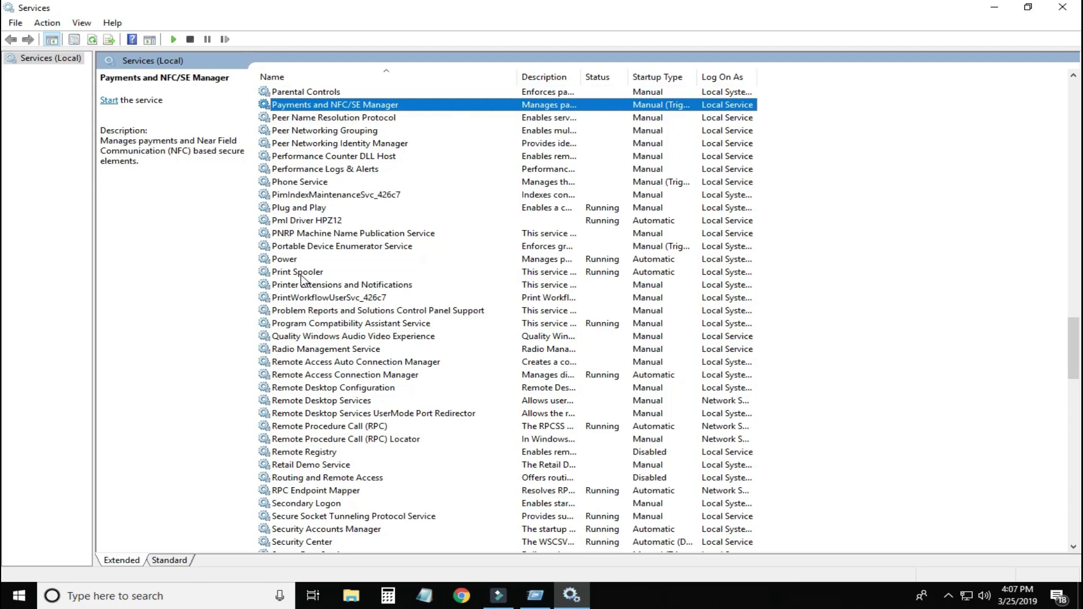
pyautogui.click(305, 273)
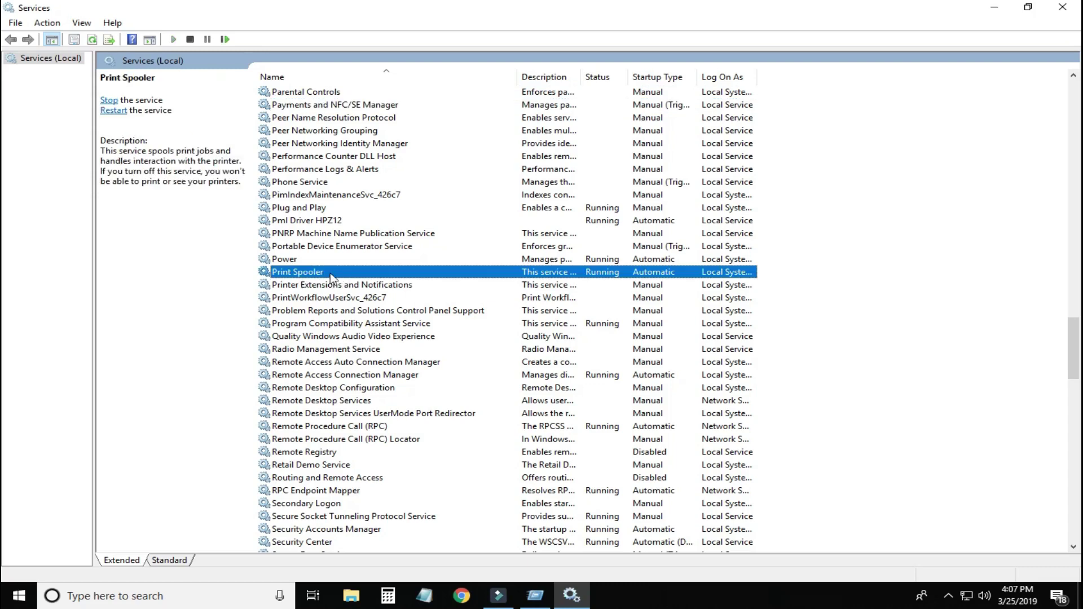
pyautogui.rightClick(332, 277)
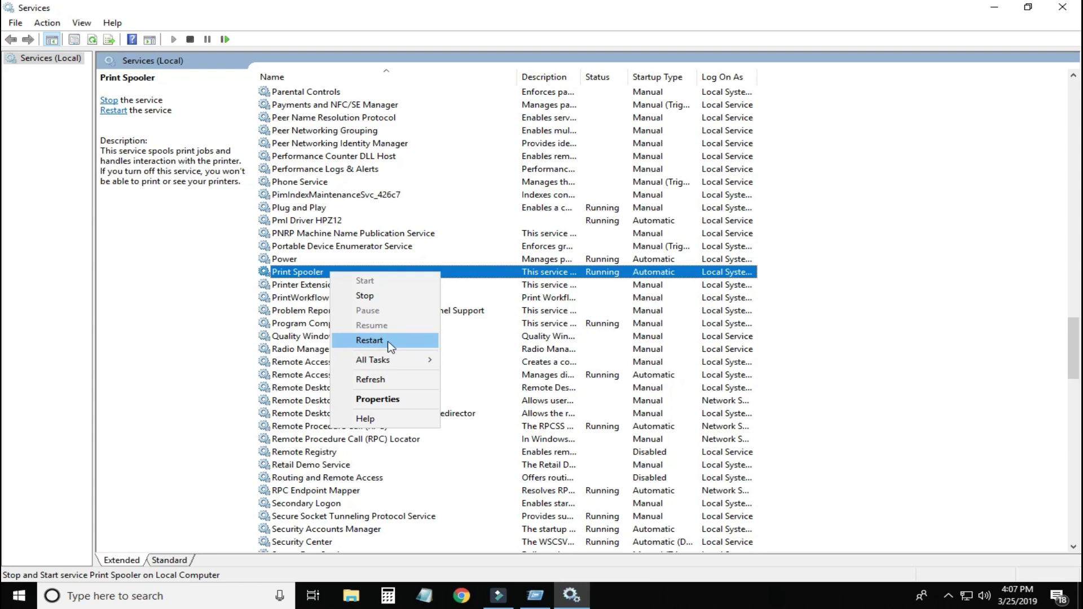
pyautogui.click(389, 345)
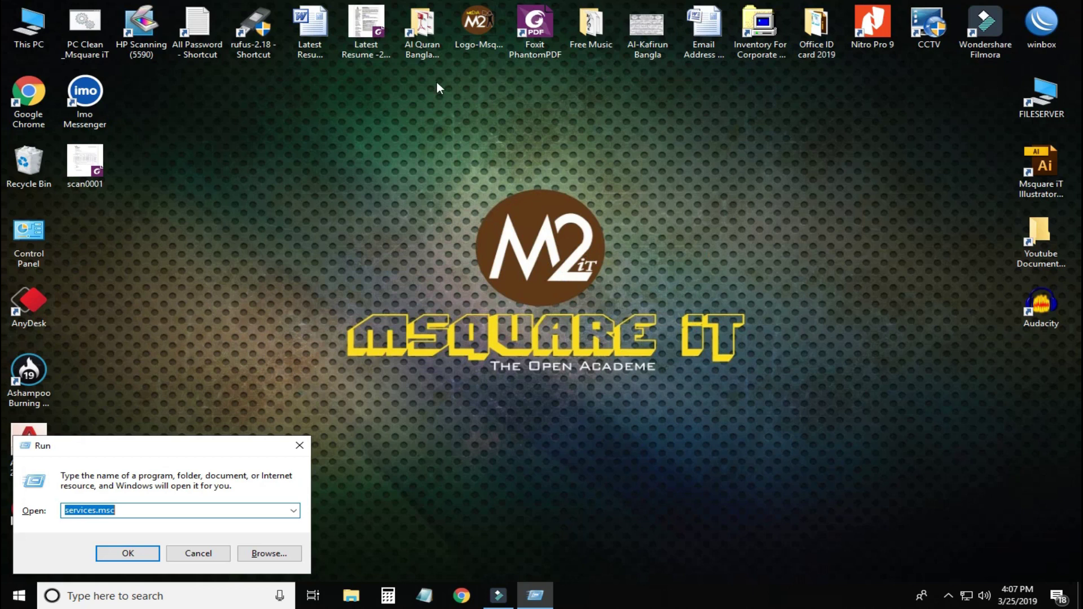
pyautogui.rightClick(377, 83)
pyautogui.click(415, 143)
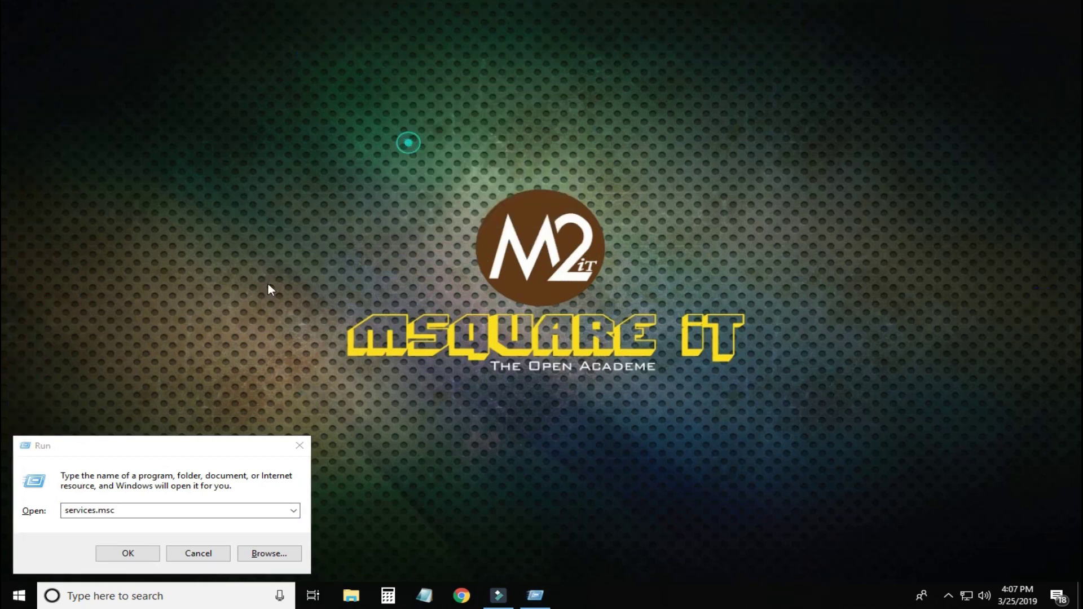
# Step: Cancel the Run dialog and refresh the desktop three times
pyautogui.click(192, 553)
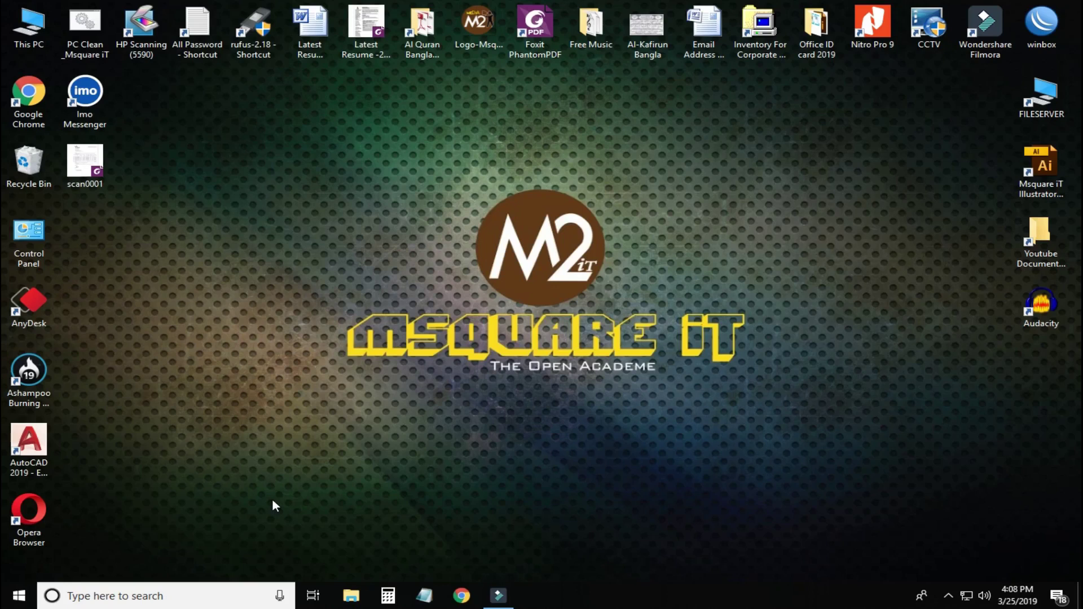
pyautogui.rightClick(314, 179)
pyautogui.click(365, 237)
pyautogui.rightClick(275, 175)
pyautogui.click(324, 236)
pyautogui.rightClick(239, 181)
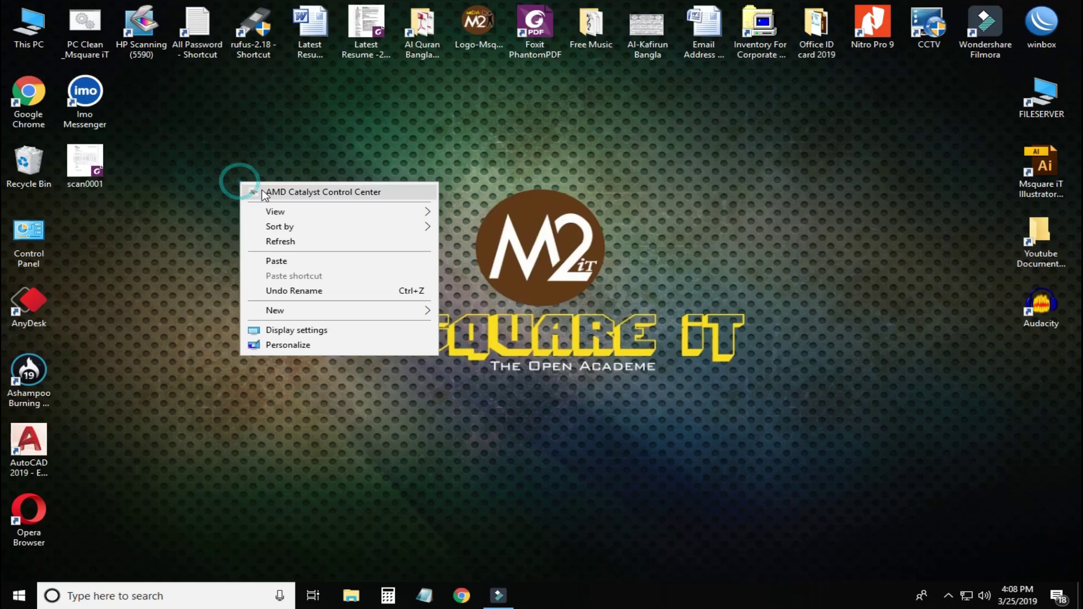
pyautogui.click(290, 242)
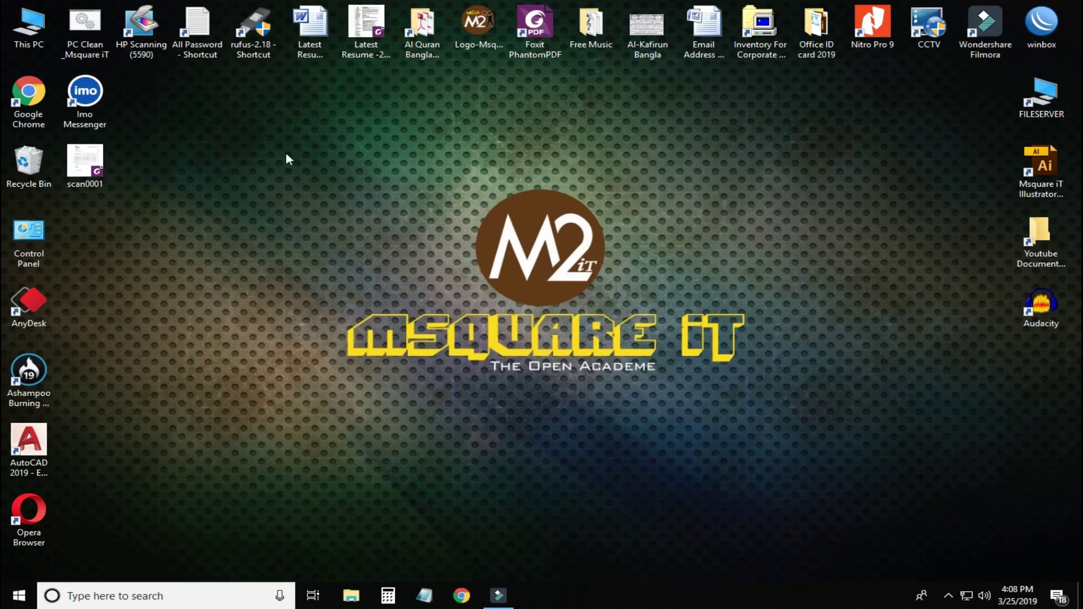
# Step: Refresh the desktop three more times
pyautogui.rightClick(286, 136)
pyautogui.click(346, 194)
pyautogui.rightClick(288, 178)
pyautogui.click(338, 237)
pyautogui.rightClick(328, 156)
pyautogui.click(366, 213)
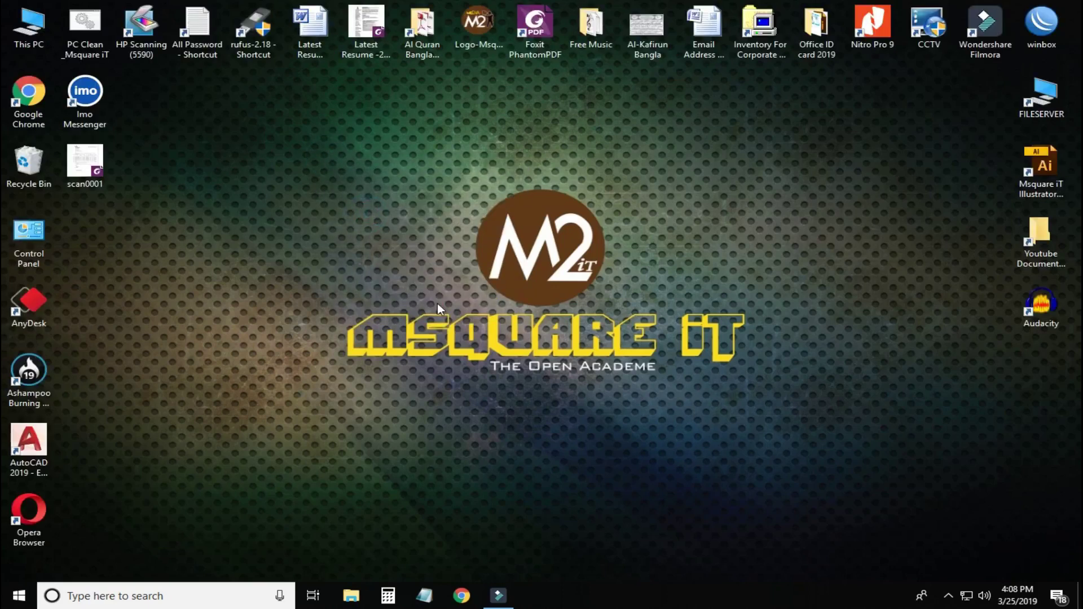